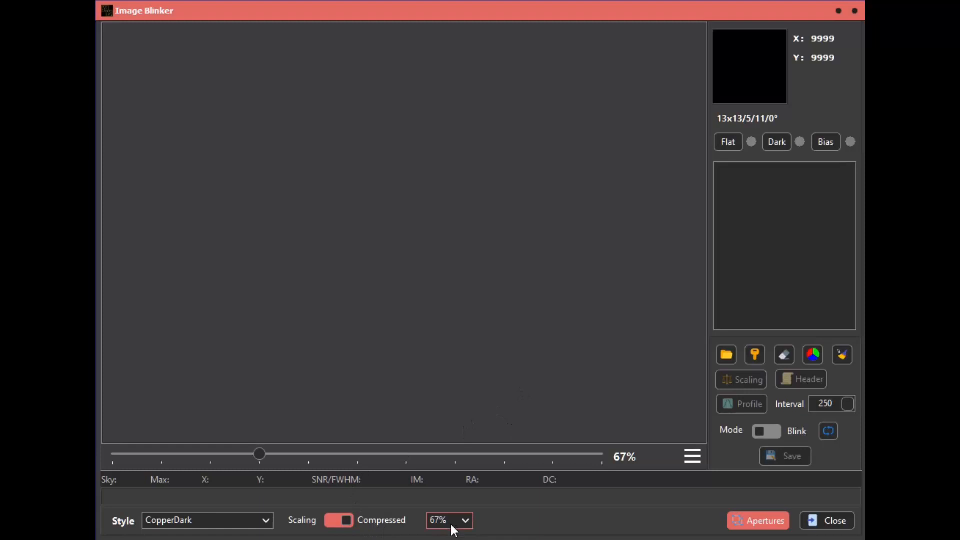
- Load AUS_MEDIAN_4.FIT from the A154244 folder as the flat frame
left_click(733, 142)
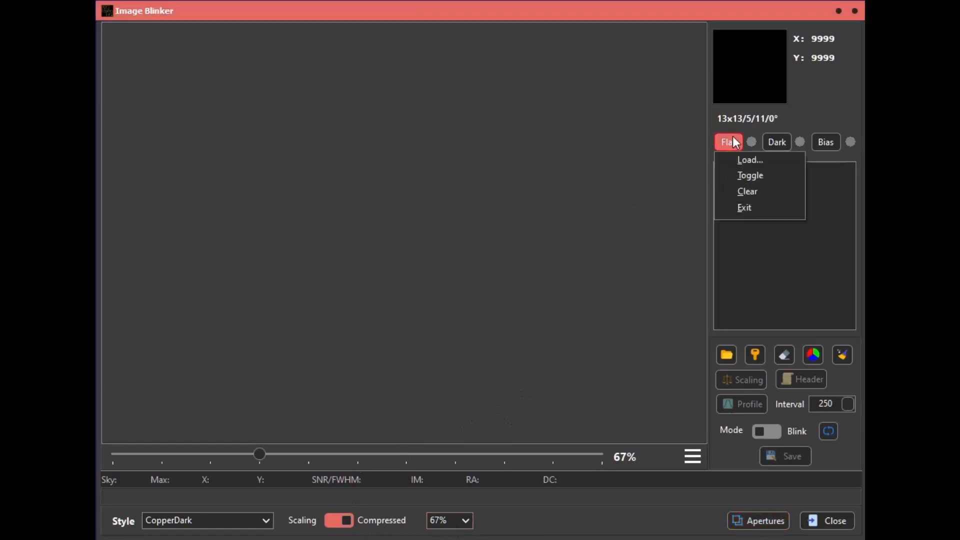
left_click(739, 156)
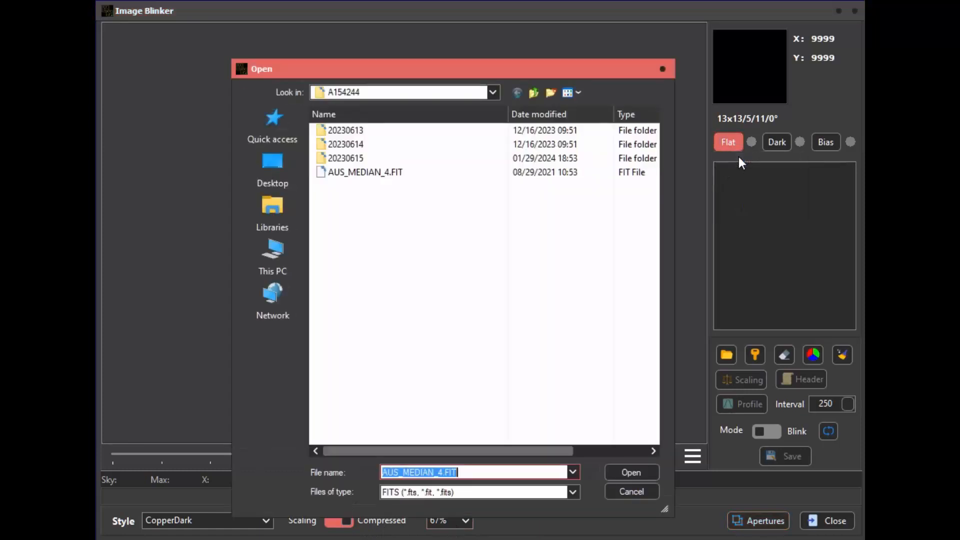
left_click(388, 171)
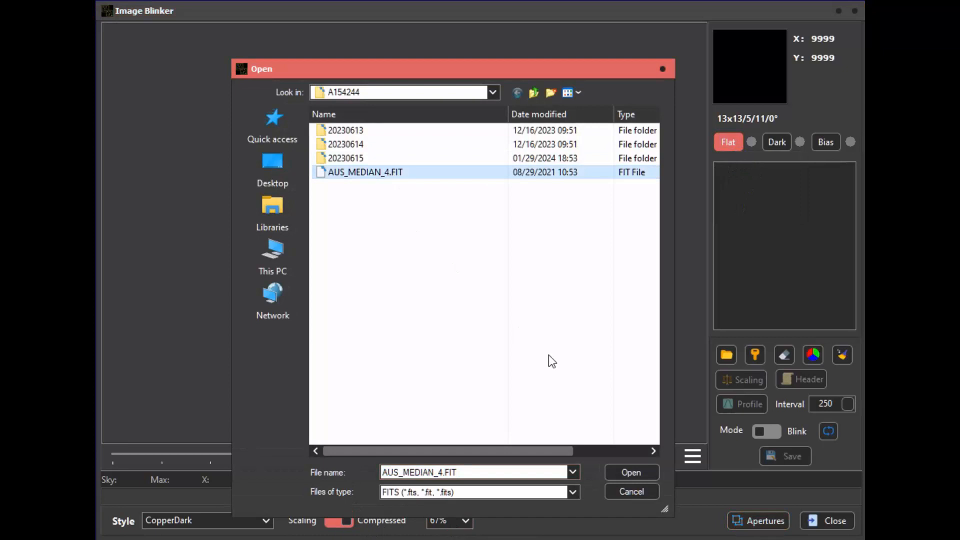
left_click(626, 472)
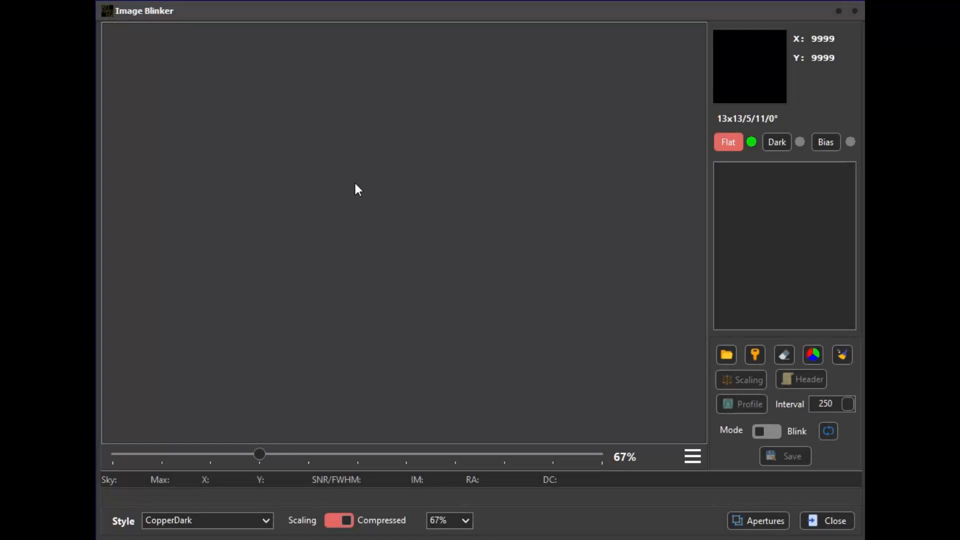
- Load the images A154244_UKN_00011.FIT, A154244_UKN_00023.FIT and A154244_UKN_00034.FIT from the 20230615 folder
left_click(730, 355)
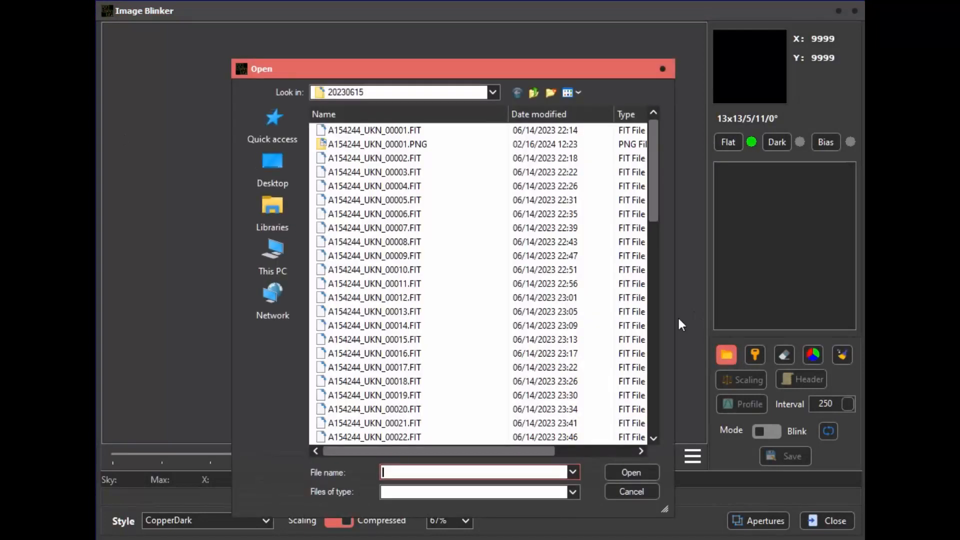
left_click(534, 92)
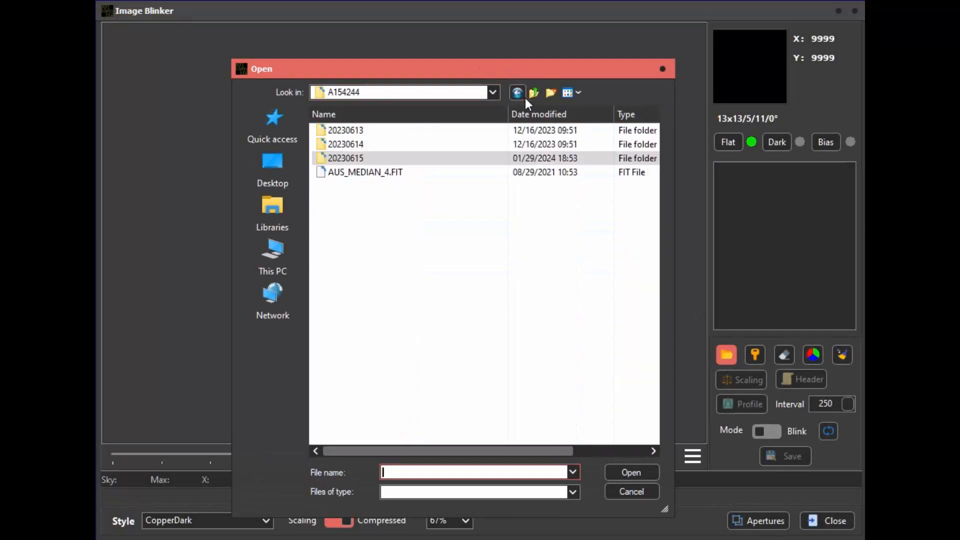
double_click(355, 159)
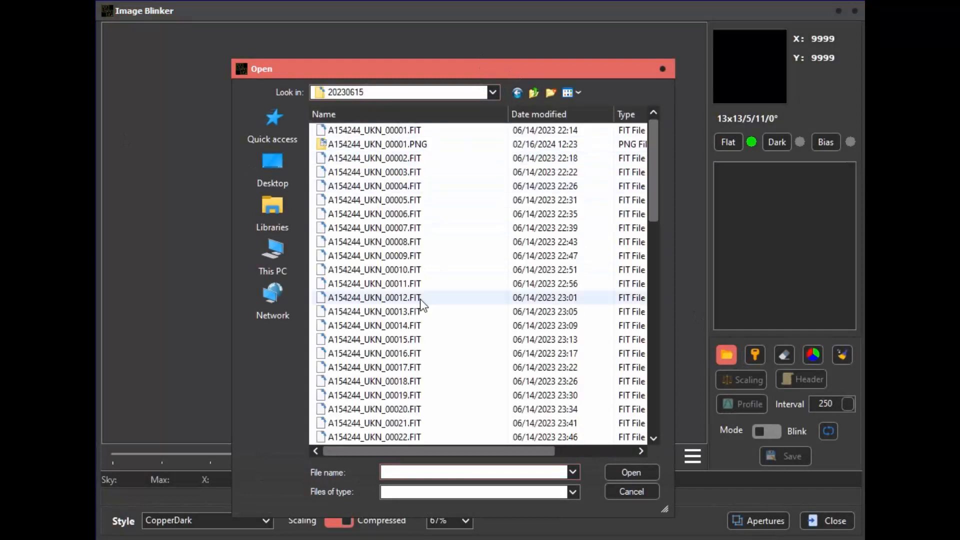
left_click(415, 284)
scroll(423, 303, "down", 3)
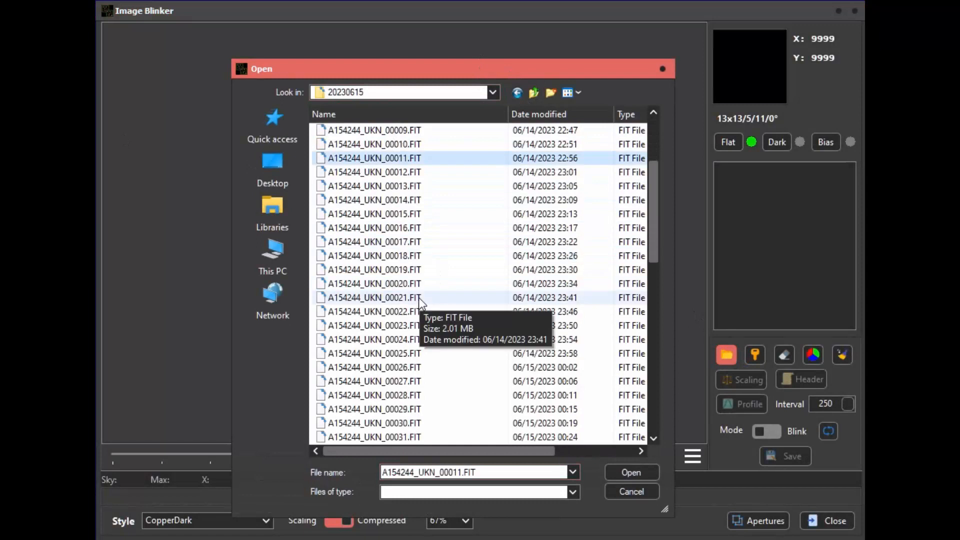
left_click(431, 325, "ctrl")
scroll(430, 319, "down", 3)
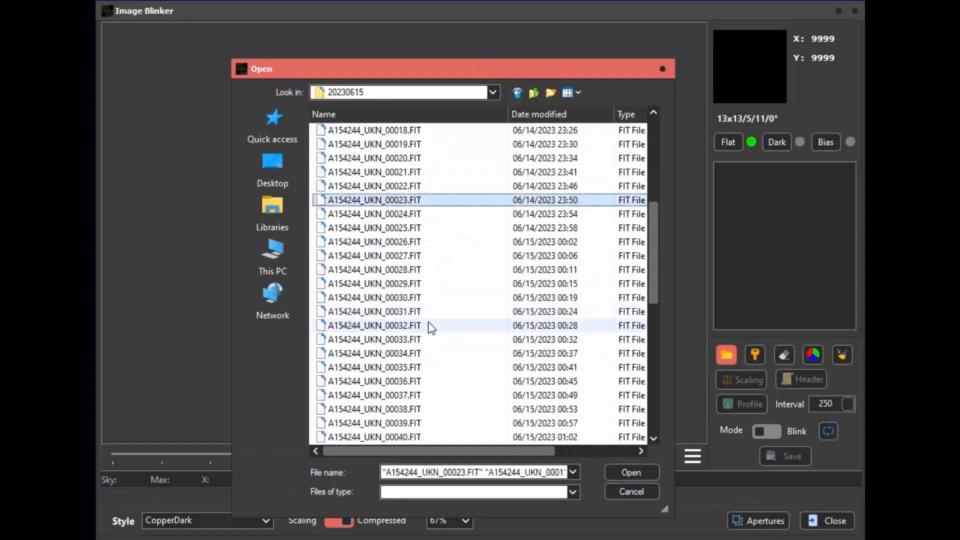
left_click(418, 354, "ctrl")
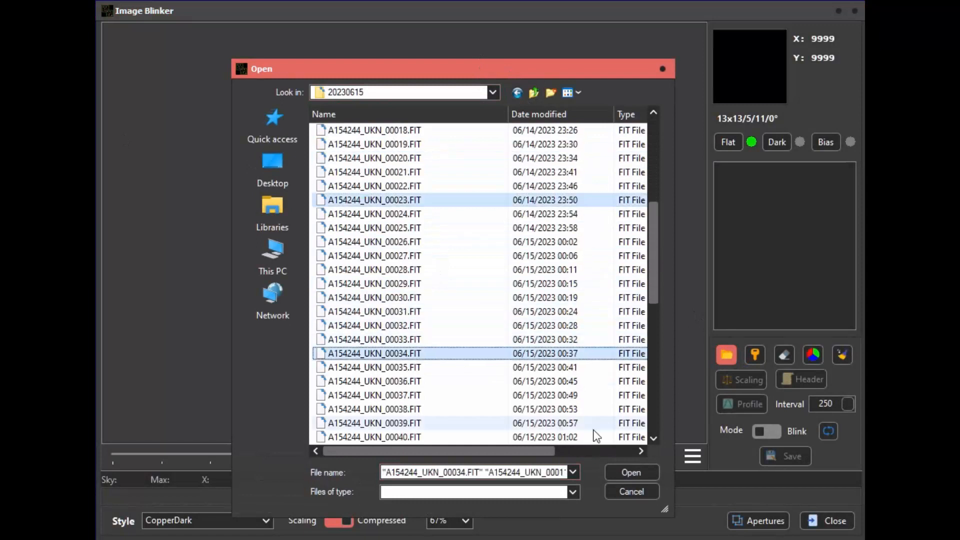
left_click(621, 470)
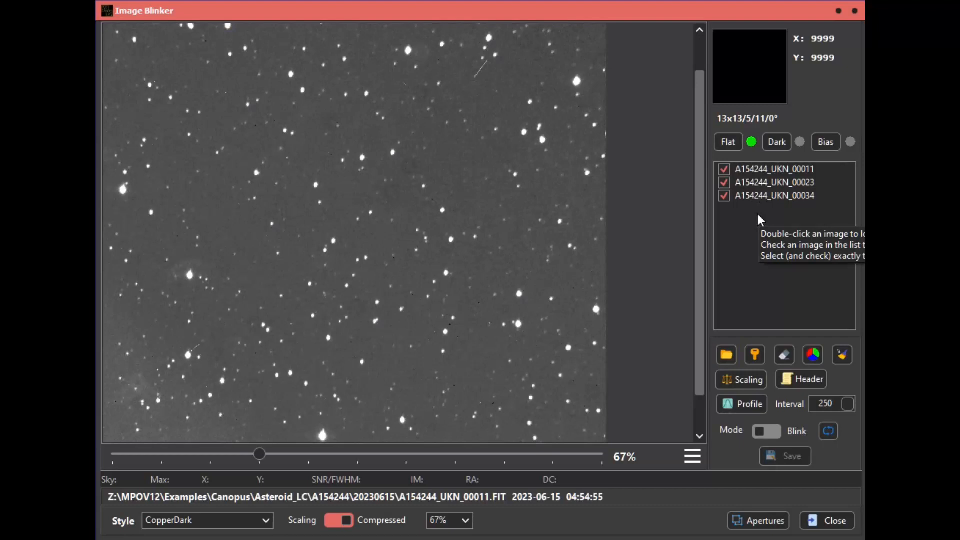
- Try out selecting the first two images in the list, and uncheck and recheck A154244_UKN_00011
left_click(726, 167)
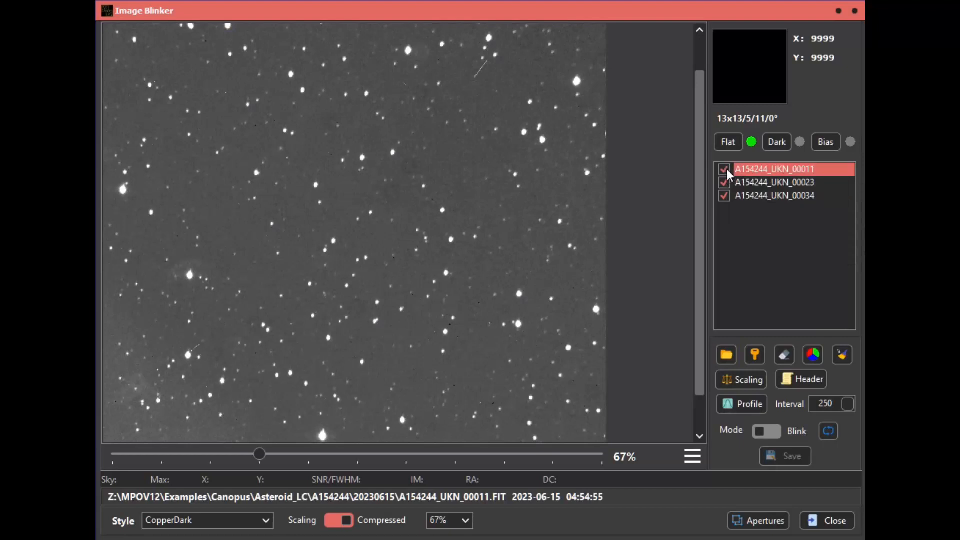
left_click(726, 180)
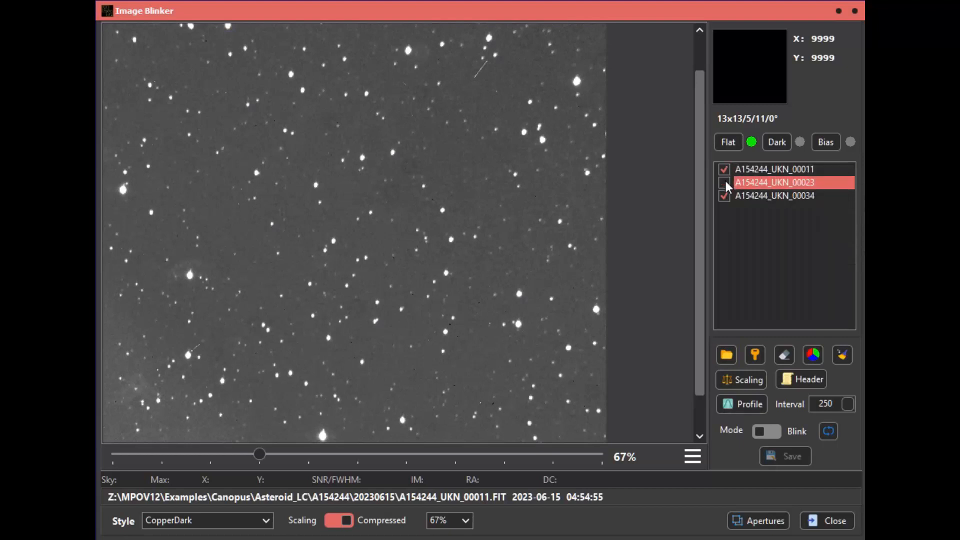
left_click(752, 168)
left_click(754, 179, "ctrl")
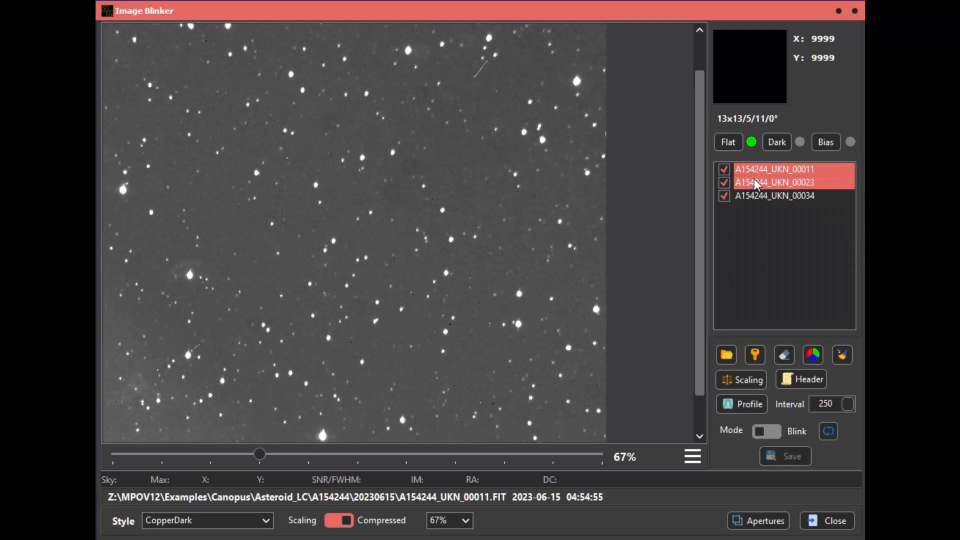
left_click(721, 168)
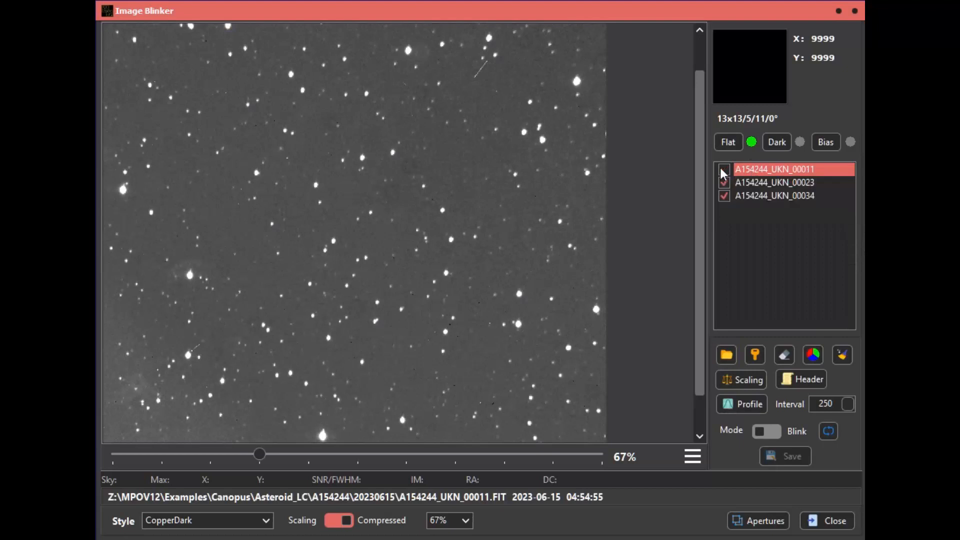
left_click(723, 170)
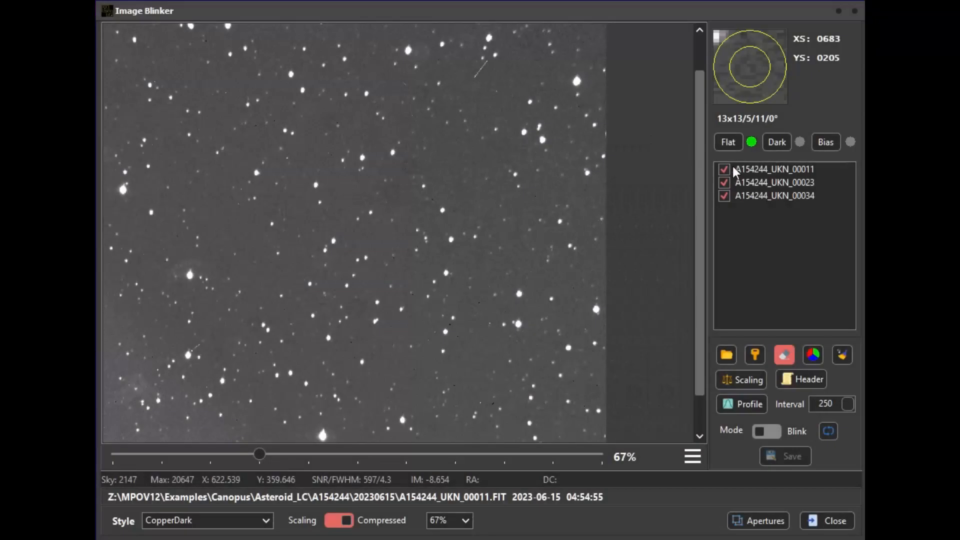
- Mark the bright reference star in the upper middle of image A154244_UKN_00011 and record its X/Y position
left_click(746, 167)
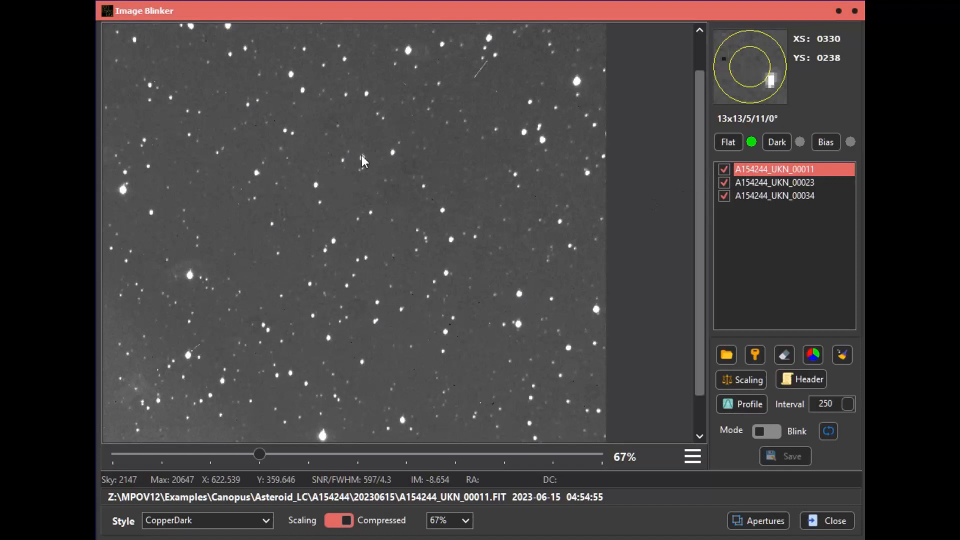
left_click(392, 152)
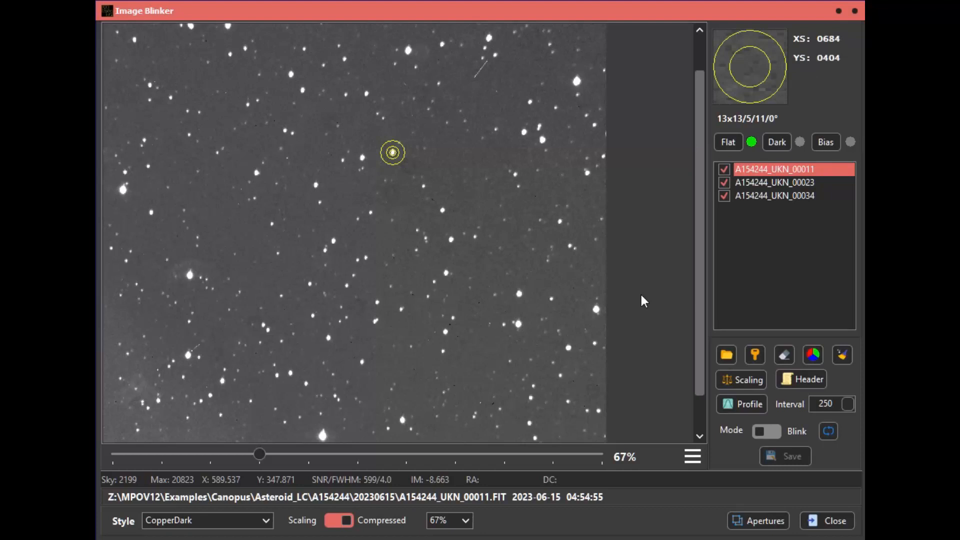
left_click(755, 355)
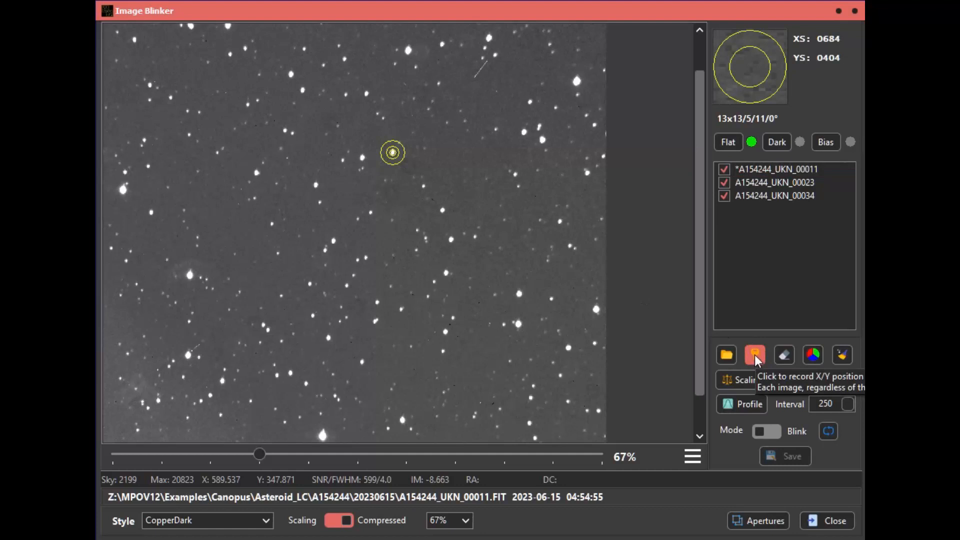
- Display image A154244_UKN_00023, mark the same reference star and record its X/Y position
left_click(755, 181)
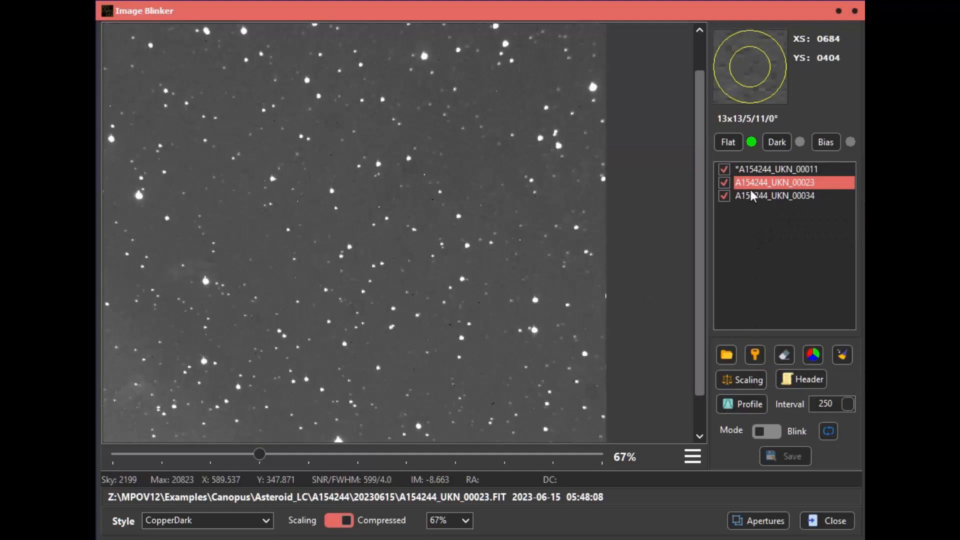
left_click(410, 159)
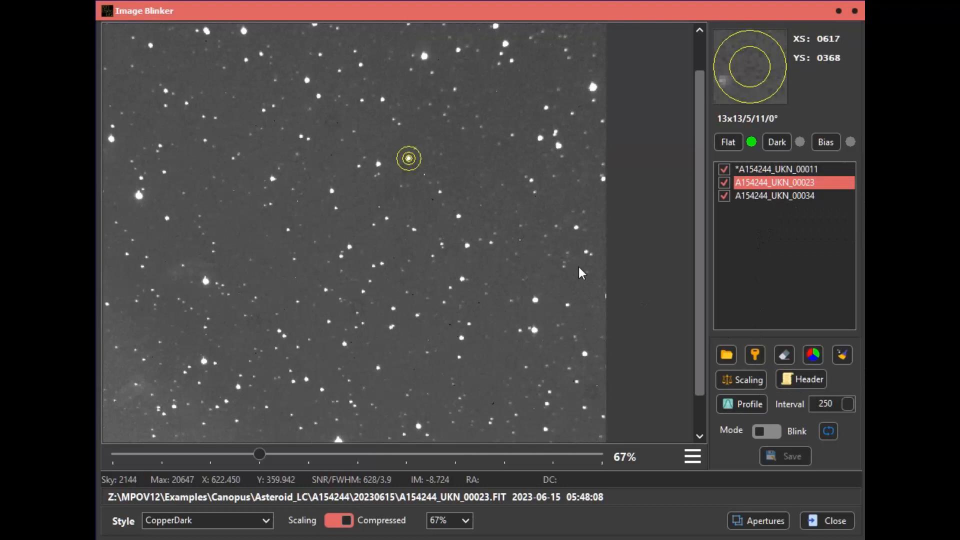
left_click(756, 356)
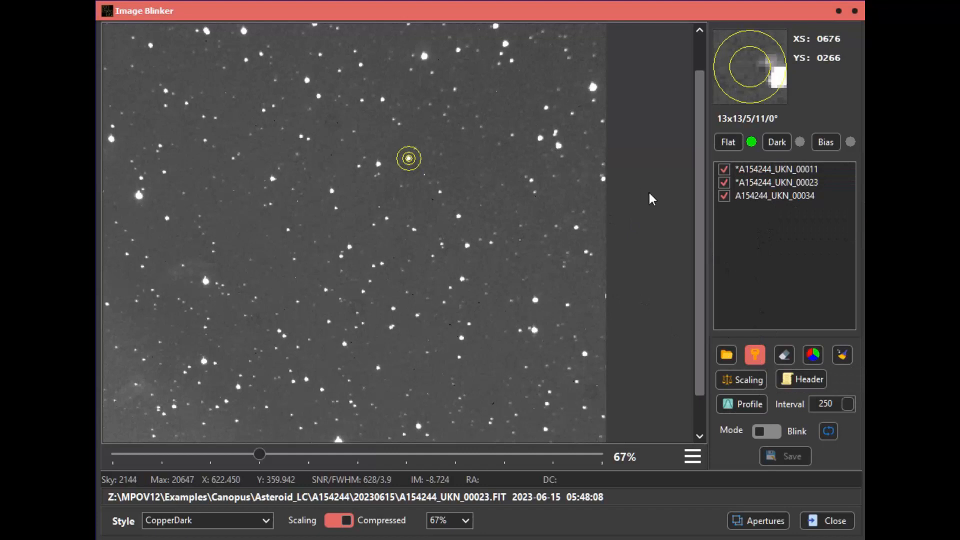
- Display image A154244_UKN_00034, mark the same reference star and record its X/Y position
left_click(745, 194)
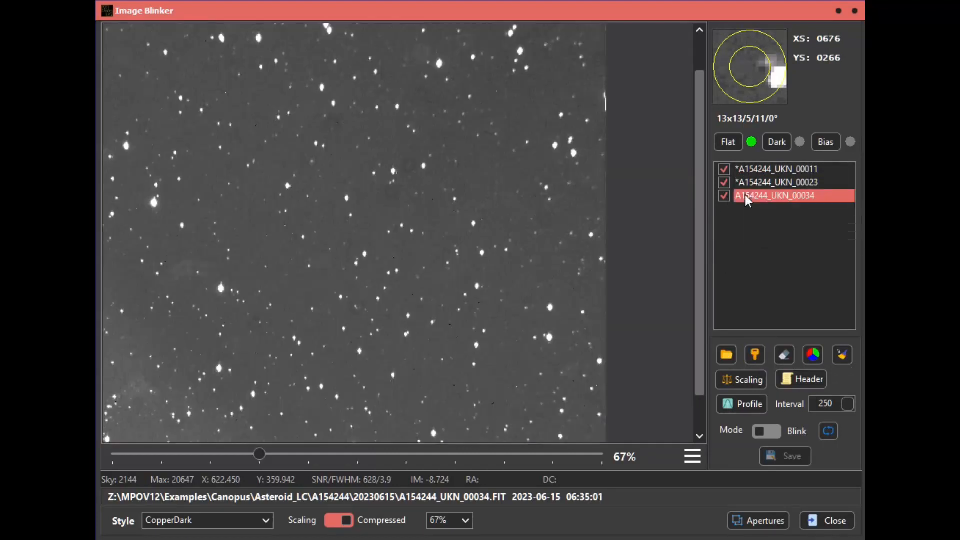
left_click(424, 166)
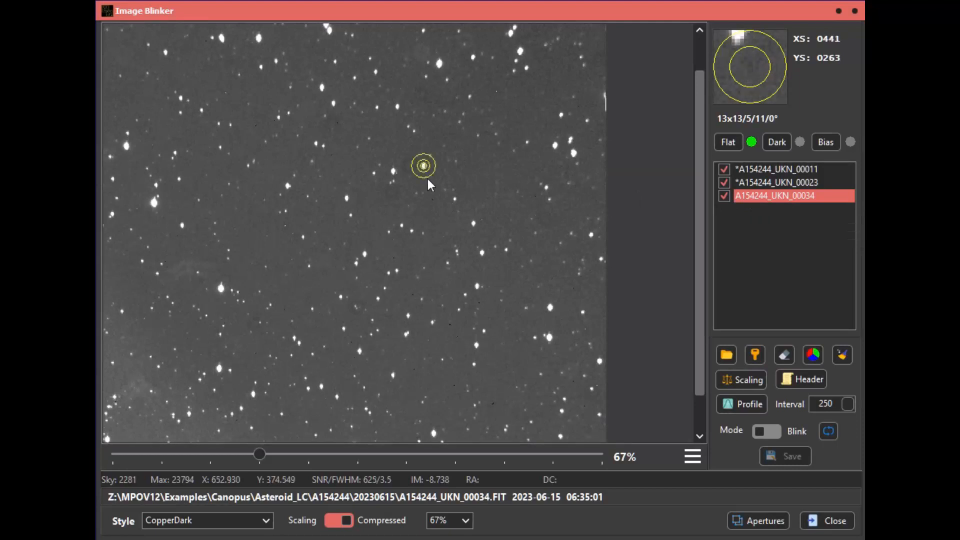
left_click(757, 350)
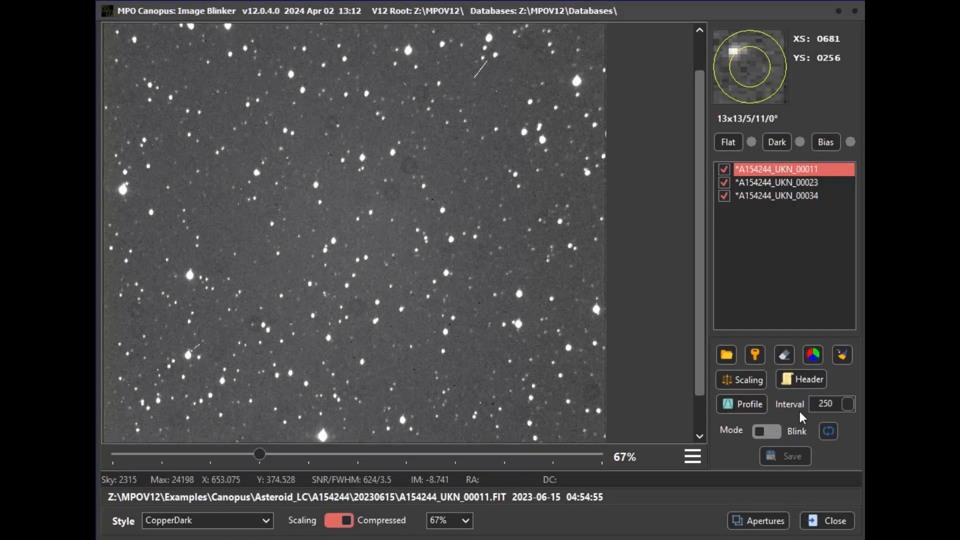
- Start blinking the three registered images with the interval at 250
left_click(816, 408)
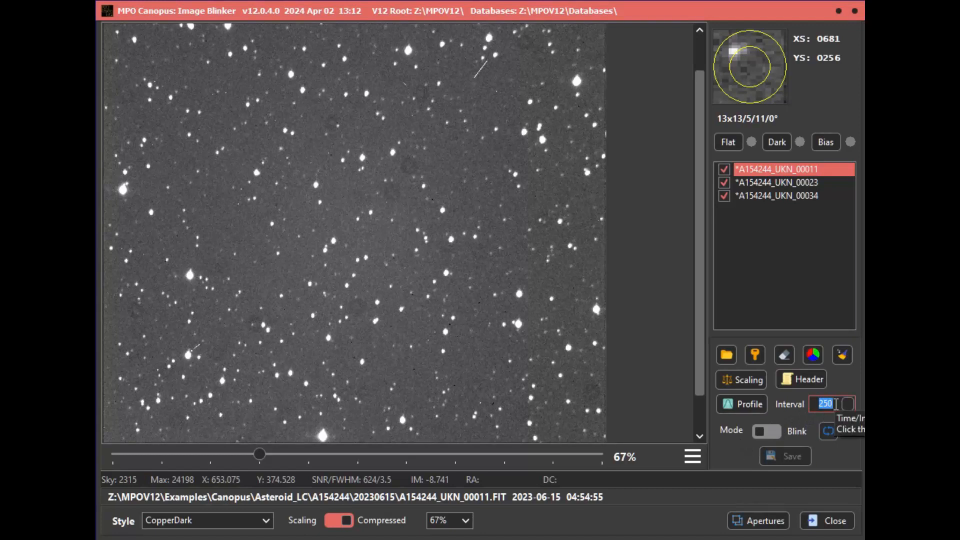
left_click(835, 404)
left_click(828, 431)
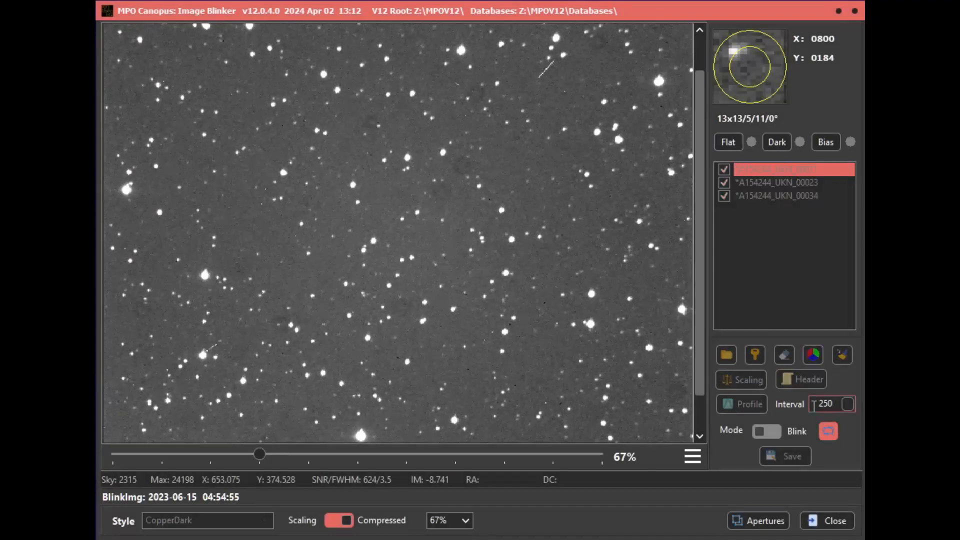
- Set the blink interval to 500 while the images are blinking
double_click(813, 405)
type("500")
left_click(850, 402)
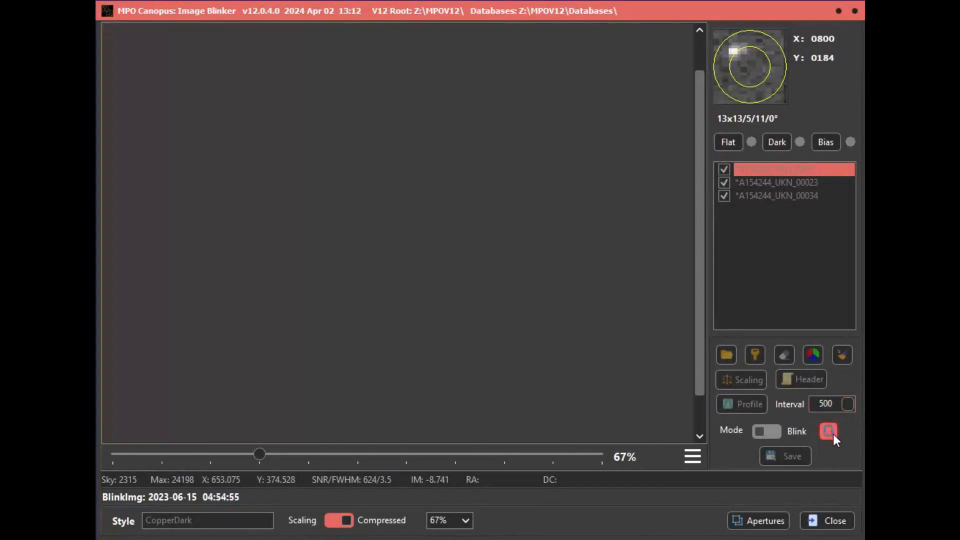
- Stop the blinking, restart it at the new interval and stop it again
left_click(833, 434)
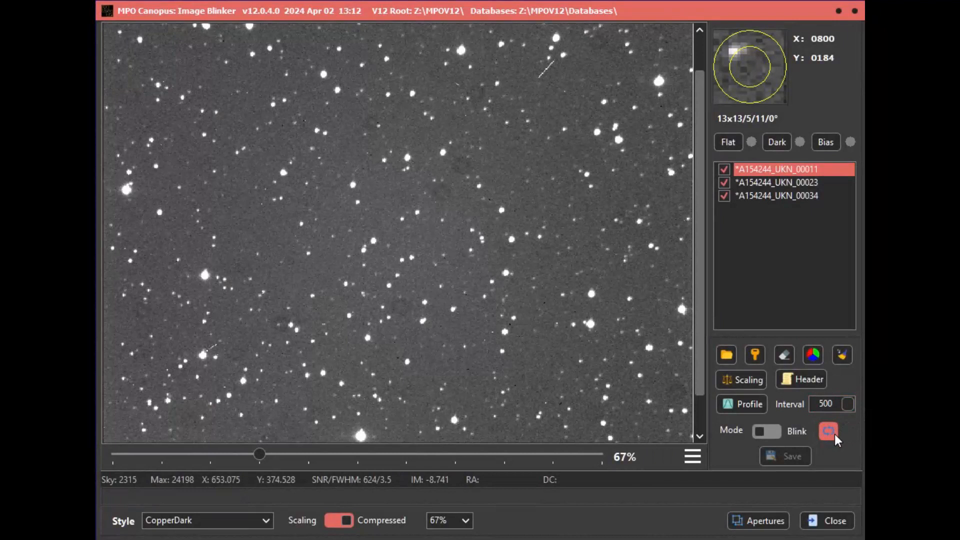
left_click(833, 431)
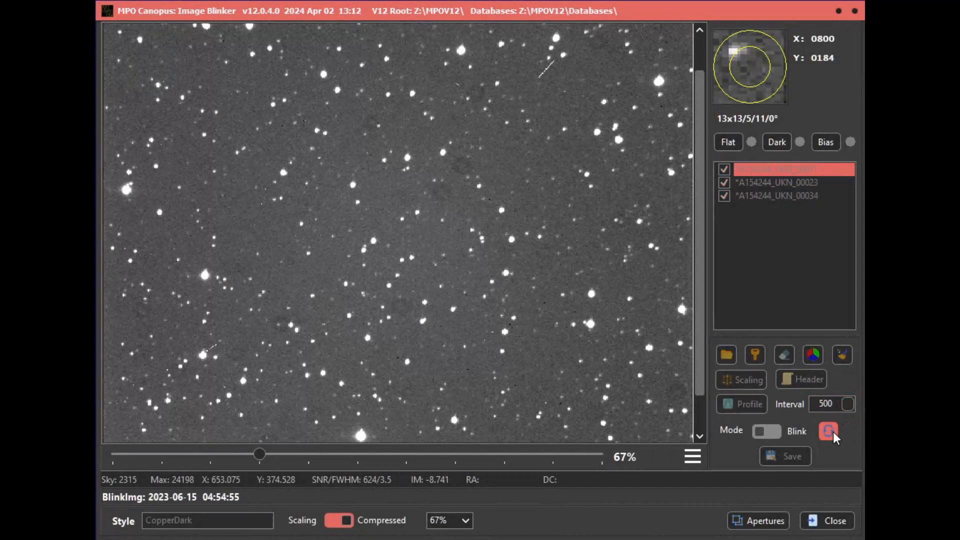
left_click(833, 431)
left_click(833, 431)
- Load images A154244_UKN_00011, 00023, 00034, 00044 and 00054 from the 20230615 folder into the blinker
left_click(727, 356)
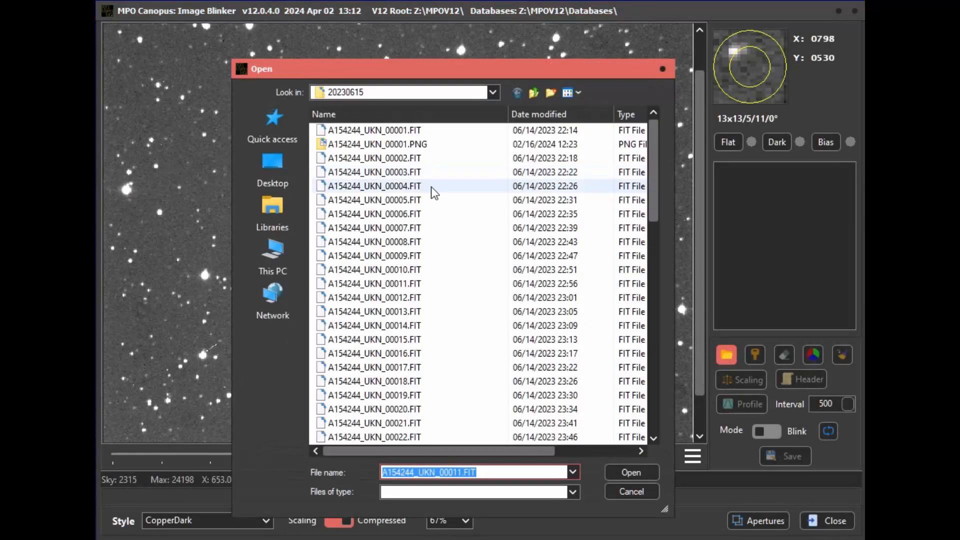
left_click(422, 281)
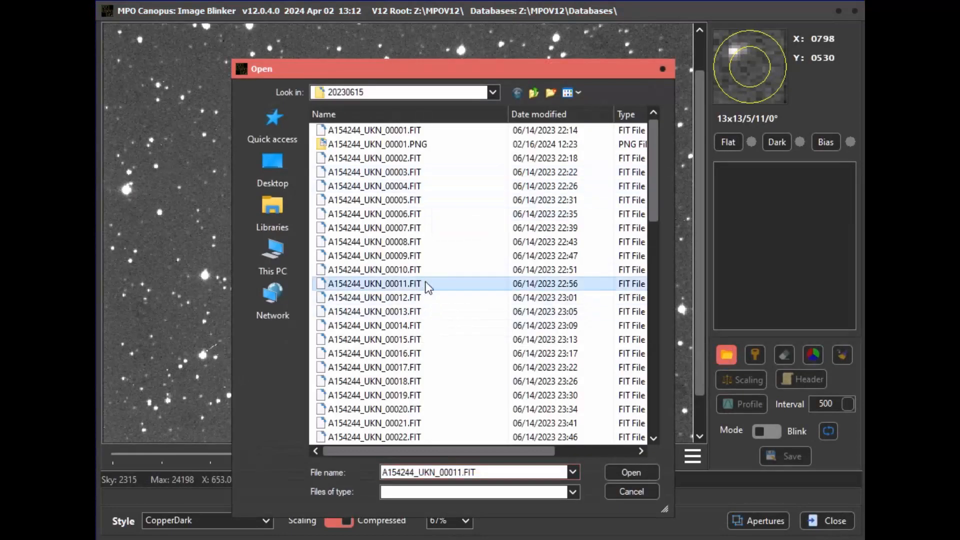
scroll(437, 292, "down", 3)
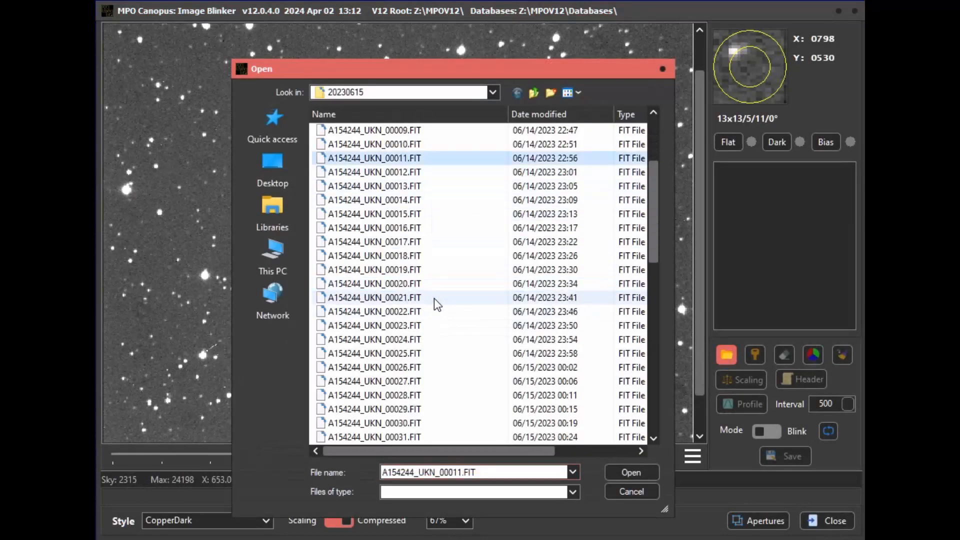
left_click(428, 326, "ctrl")
scroll(435, 337, "down", 4)
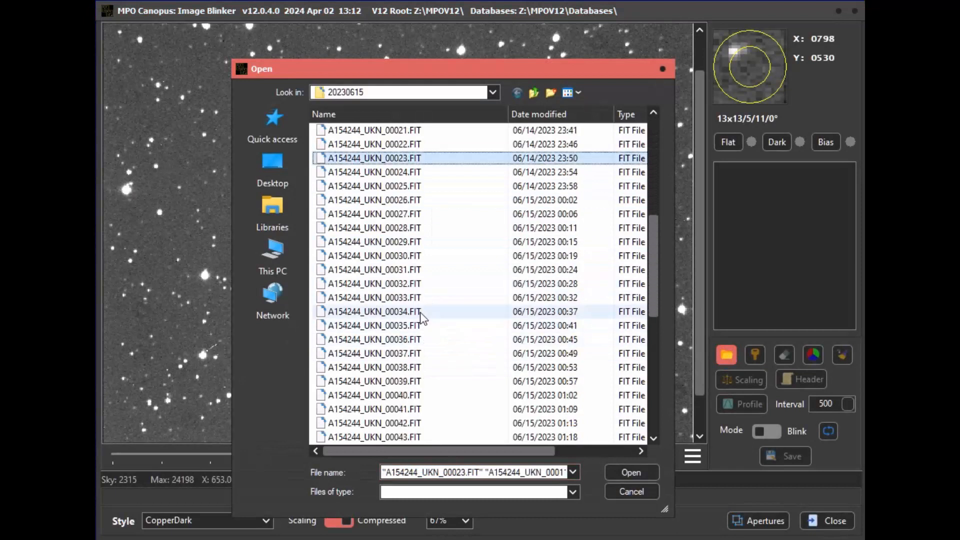
left_click(422, 316, "ctrl")
scroll(439, 325, "down", 4)
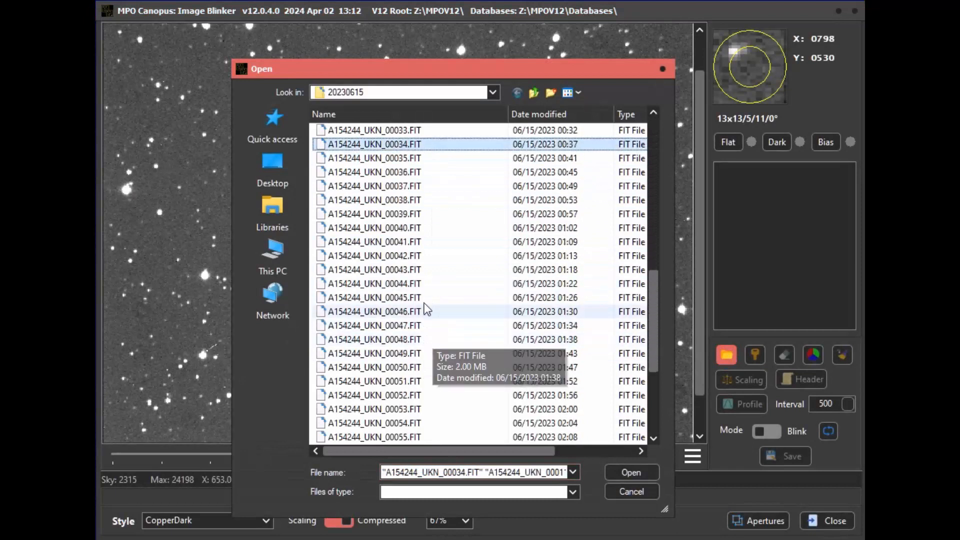
left_click(418, 286, "ctrl")
scroll(425, 320, "down", 3)
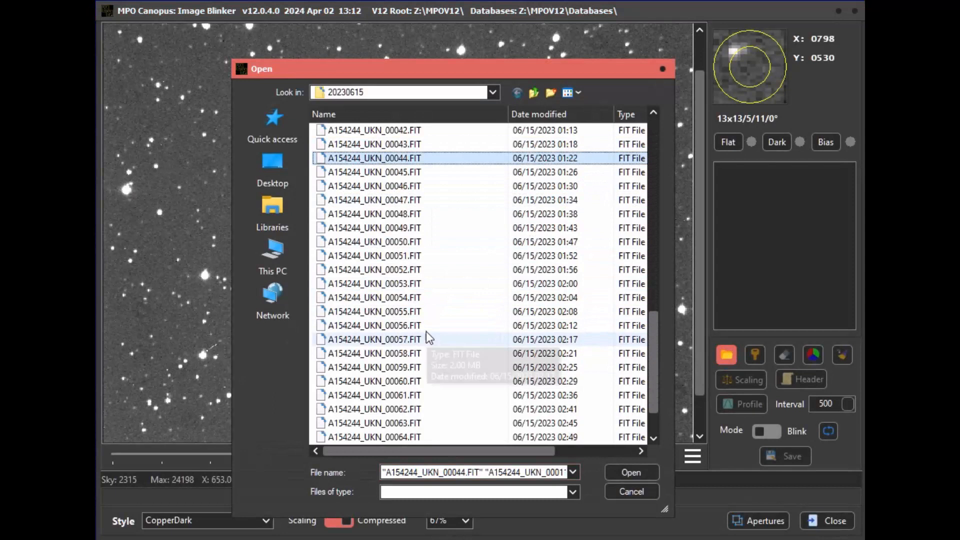
left_click(415, 298, "ctrl")
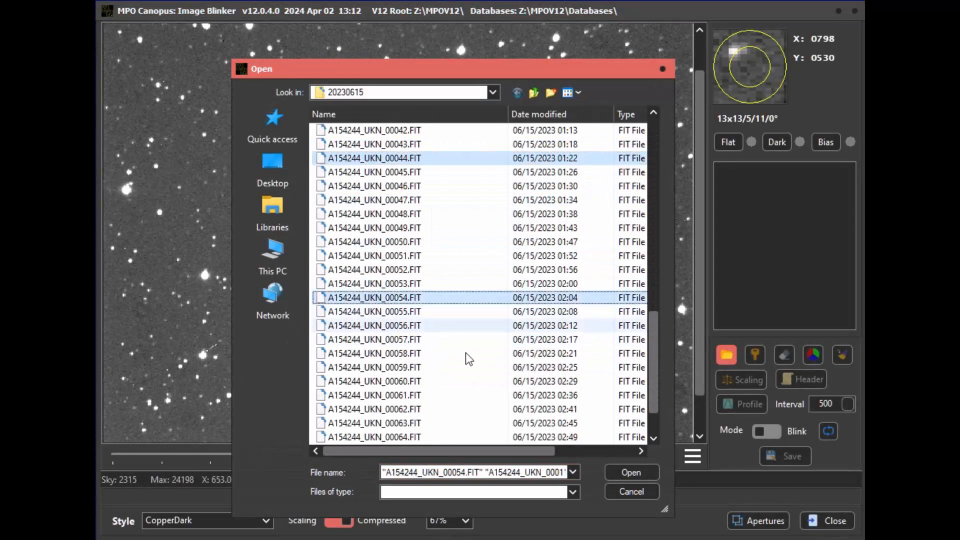
left_click(618, 468)
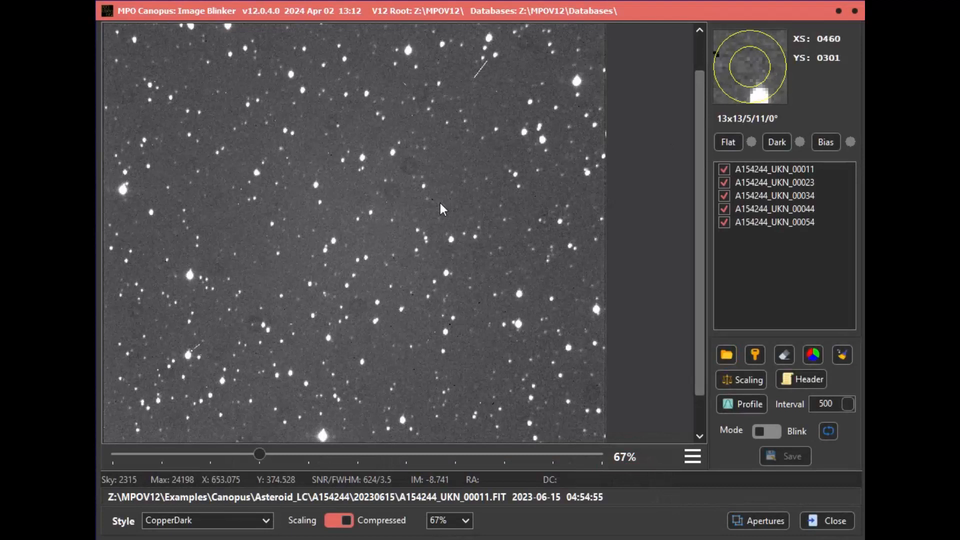
- Mark the same reference star in images A154244_UKN_00011 and A154244_UKN_00034 and record its X/Y position in each
left_click(443, 210)
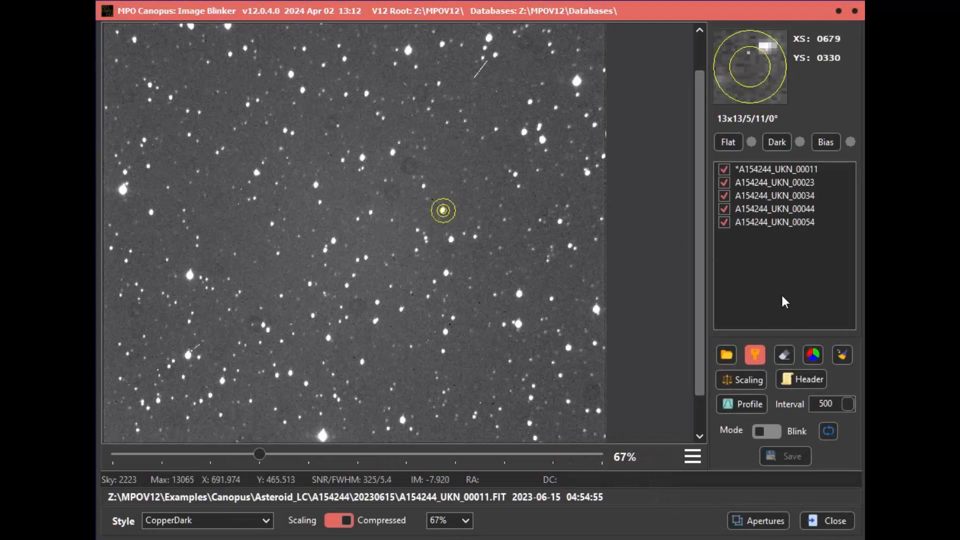
left_click(770, 199)
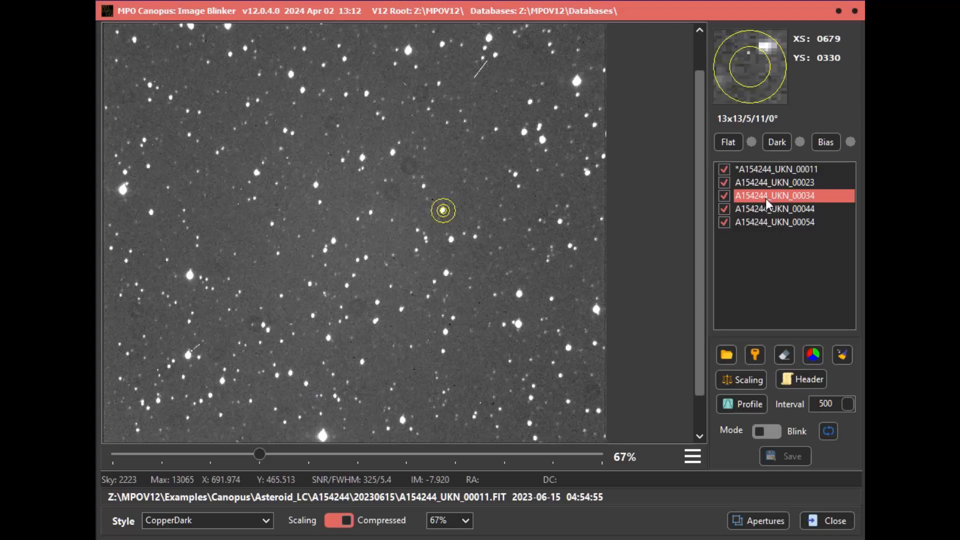
left_click(472, 223)
left_click(755, 353)
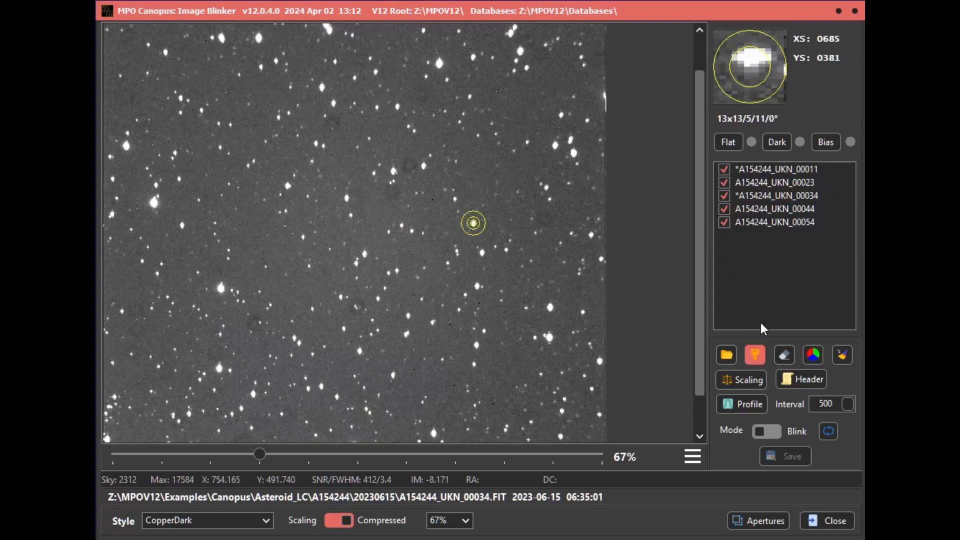
- Record the reference star's position in image A154244_UKN_00054, and exclude images 00023 and 00044 from the blinking set
left_click(758, 222)
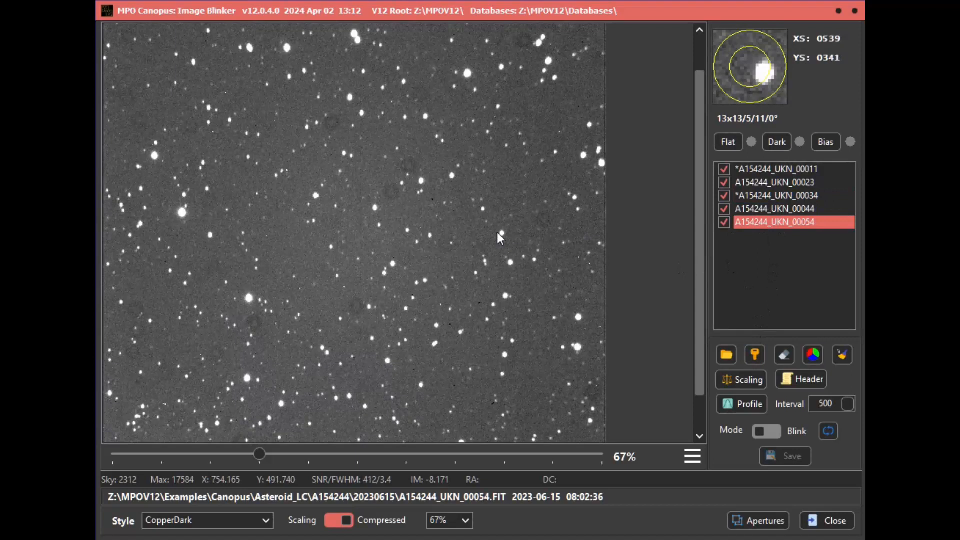
left_click(502, 235)
left_click(755, 355)
left_click(725, 185)
left_click(727, 211)
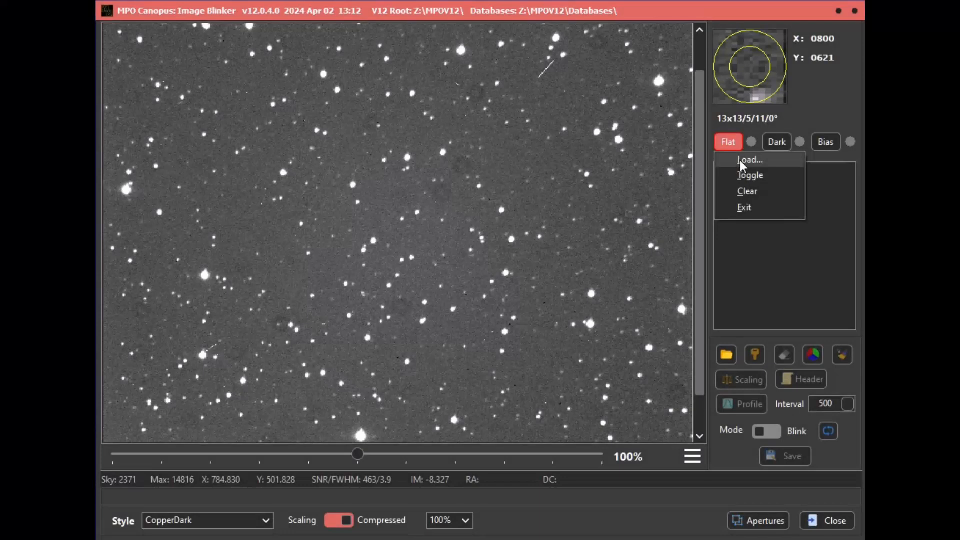
- Assign a flat-field file from the parent folder of 20230615 as the flat correction
left_click(740, 160)
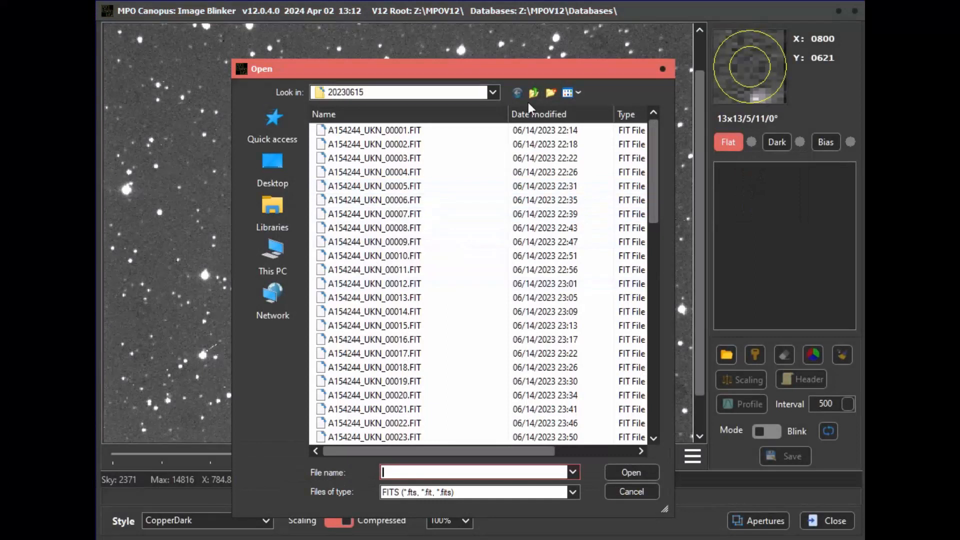
left_click(535, 98)
double_click(386, 171)
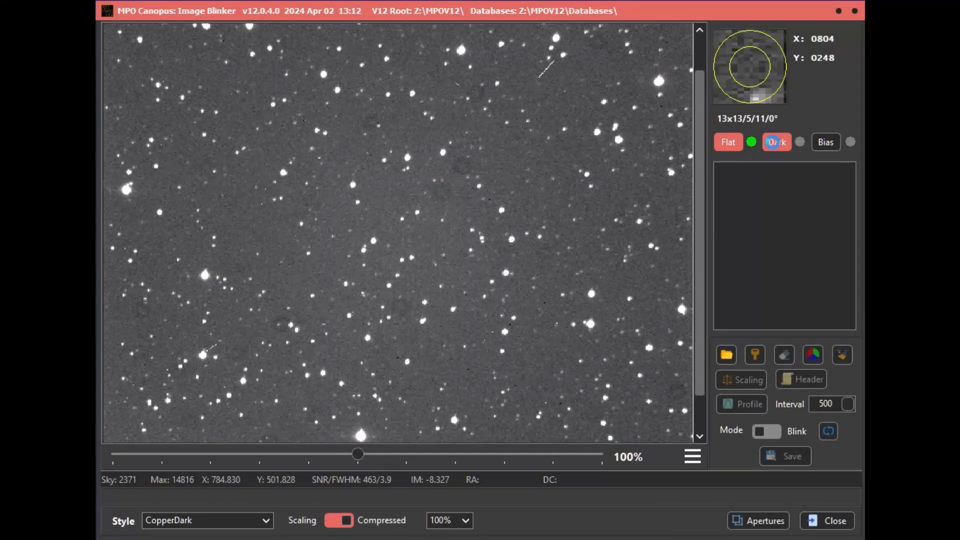
- Load images A154244_UKN_00011, 00023, 00034, 00044 and 00054 with the flat correction applied
left_click(730, 354)
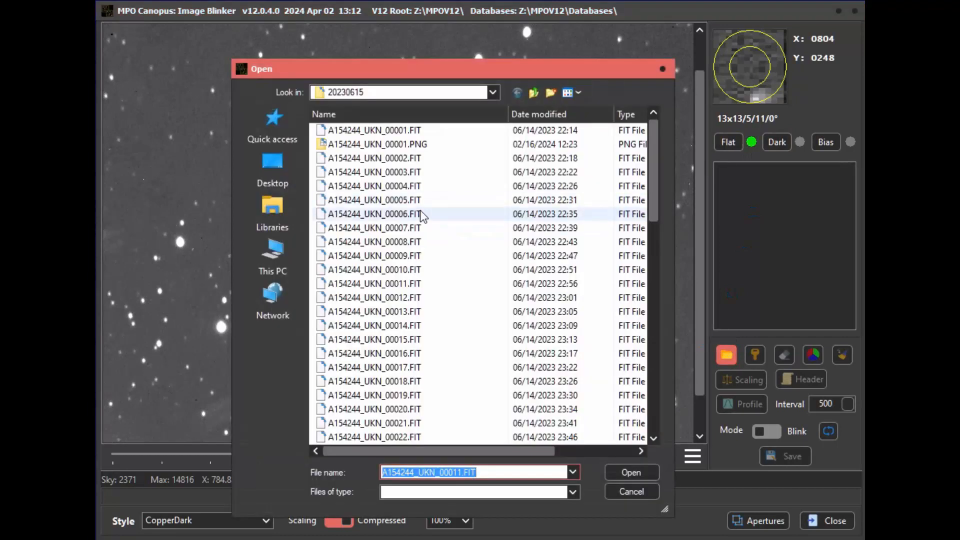
left_click(421, 284)
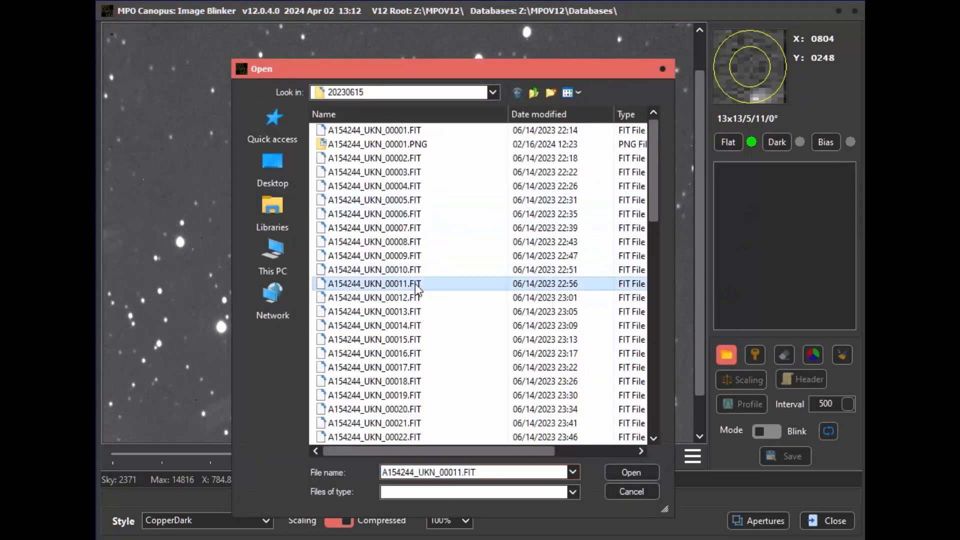
scroll(421, 282, "down", 3)
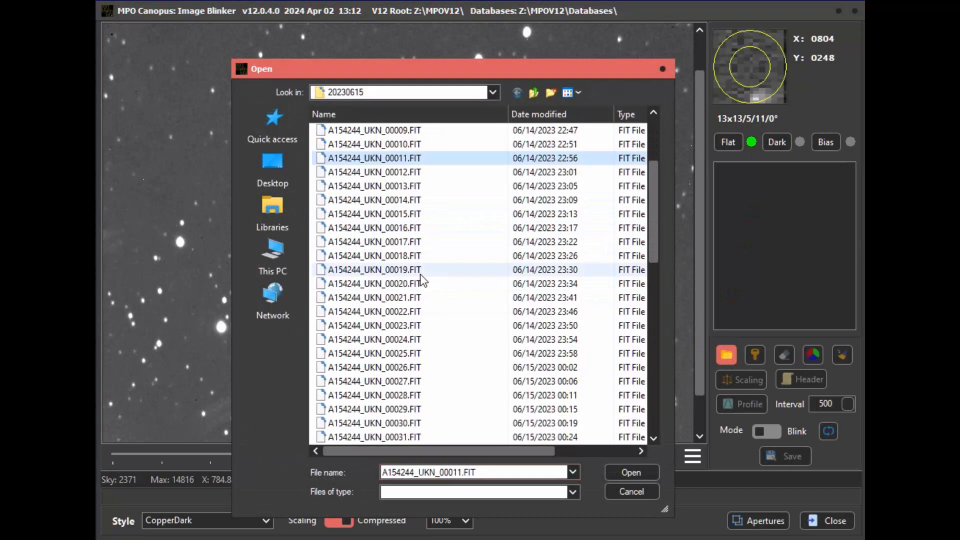
left_click(420, 325, "ctrl")
scroll(429, 317, "down", 1)
scroll(427, 313, "down", 4)
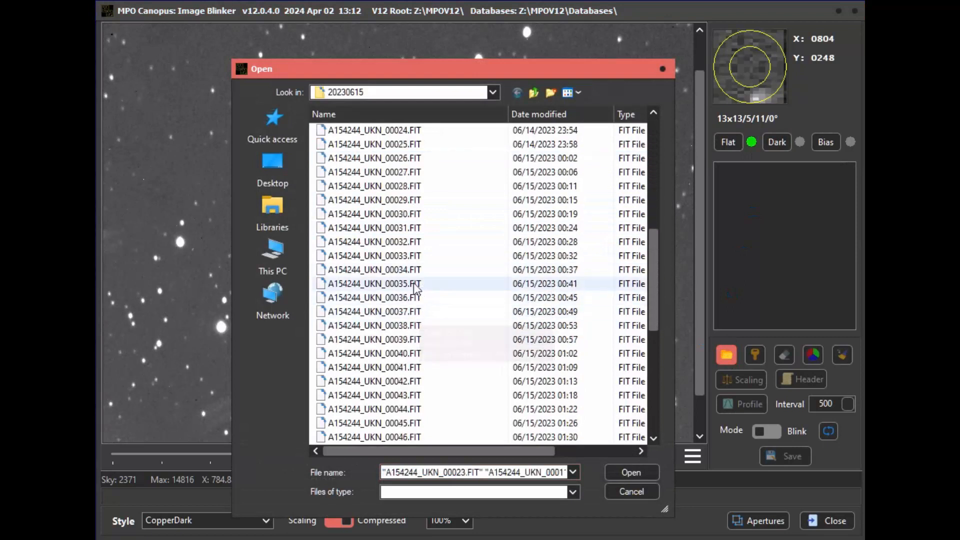
left_click(410, 272, "ctrl")
scroll(430, 317, "down", 2)
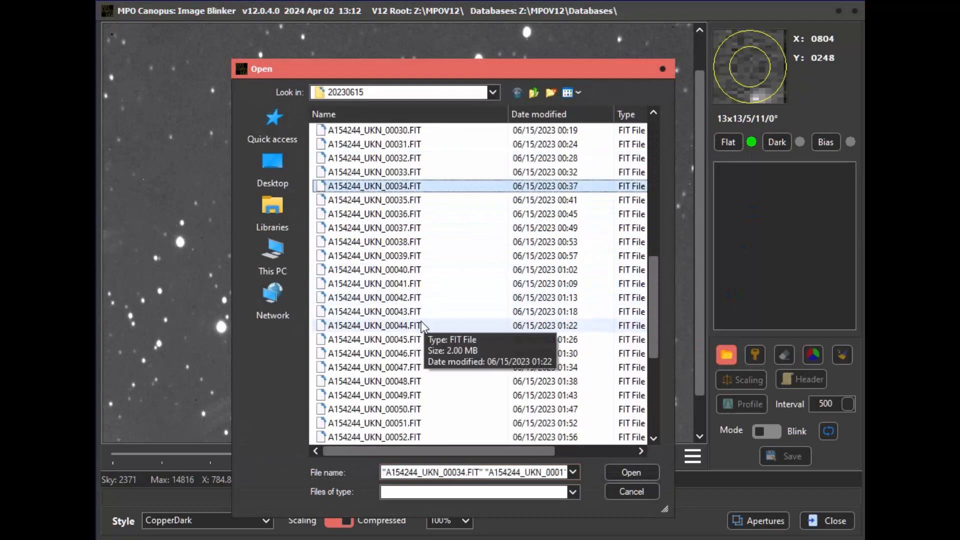
left_click(421, 326, "ctrl")
scroll(423, 335, "down", 1)
scroll(421, 339, "down", 2)
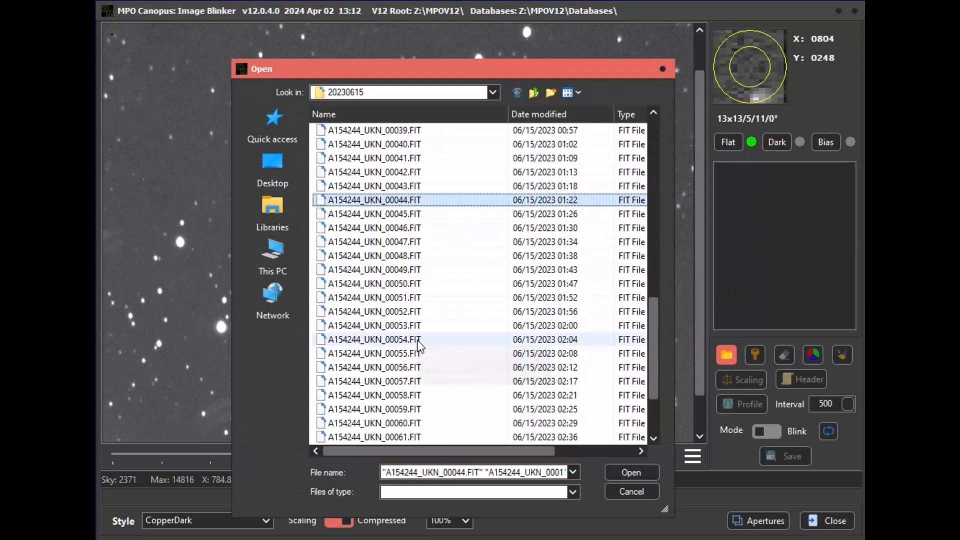
left_click(419, 340, "ctrl")
left_click(631, 473)
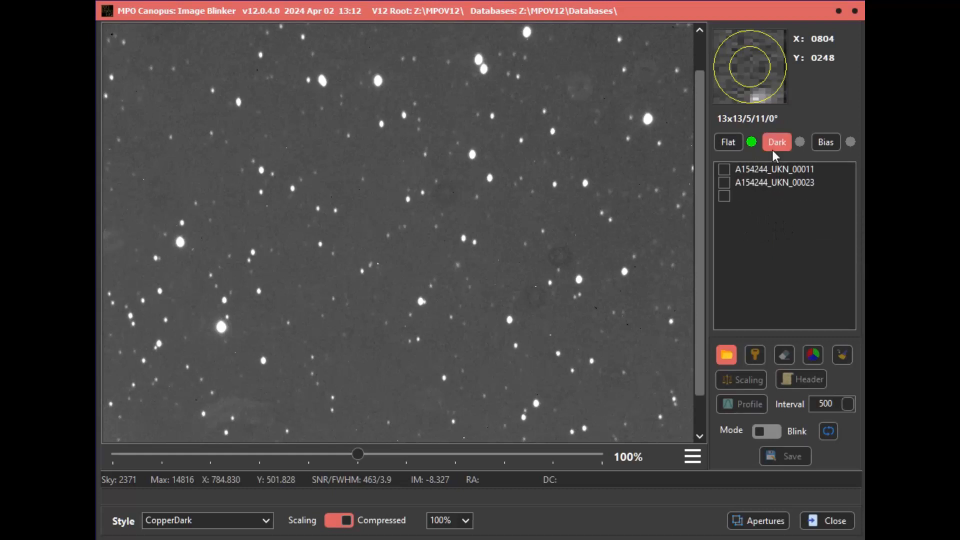
- Display flat-corrected image A154244_UKN_00011, mark a bright reference star near the centre and record its X/Y position
double_click(768, 170)
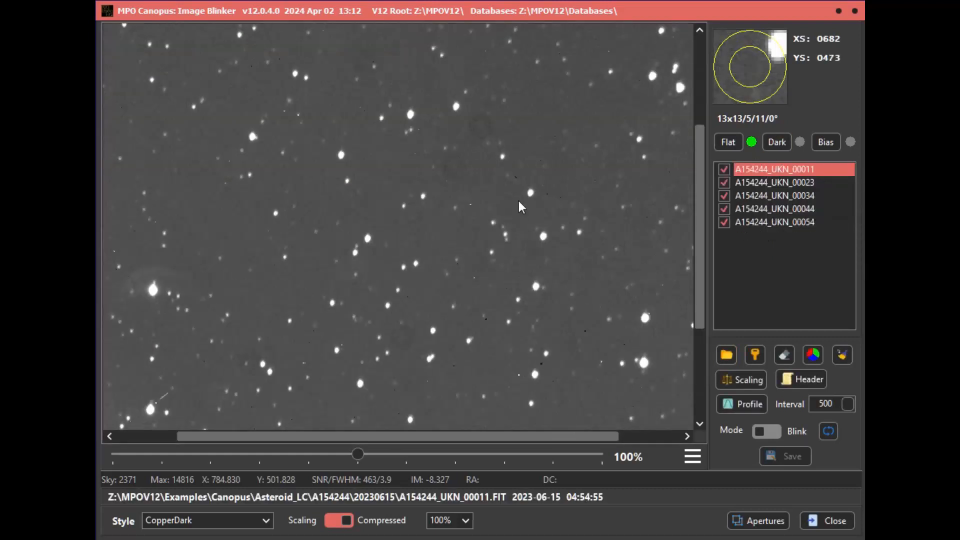
left_click(531, 193)
left_click(757, 354)
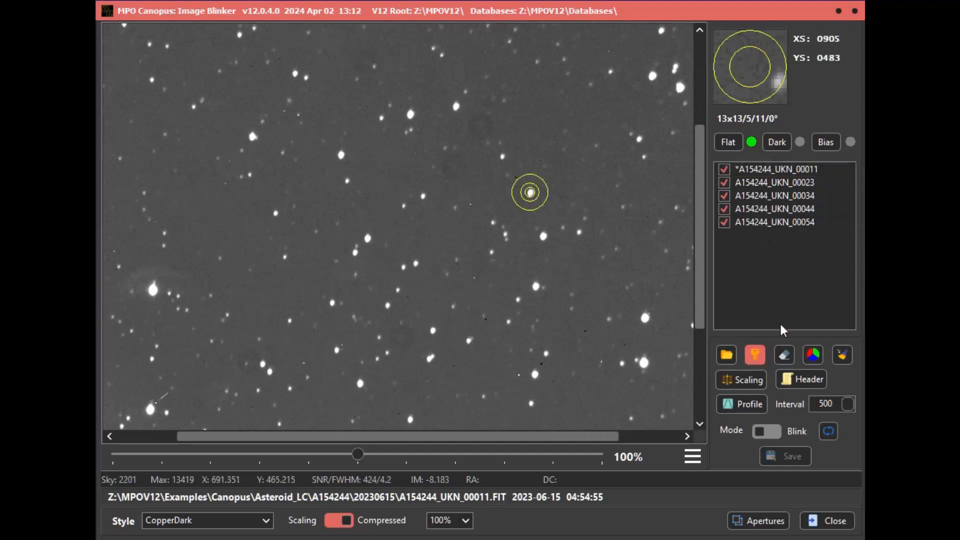
- Display image A154244_UKN_00034, mark the same reference star and record its X/Y position
double_click(787, 197)
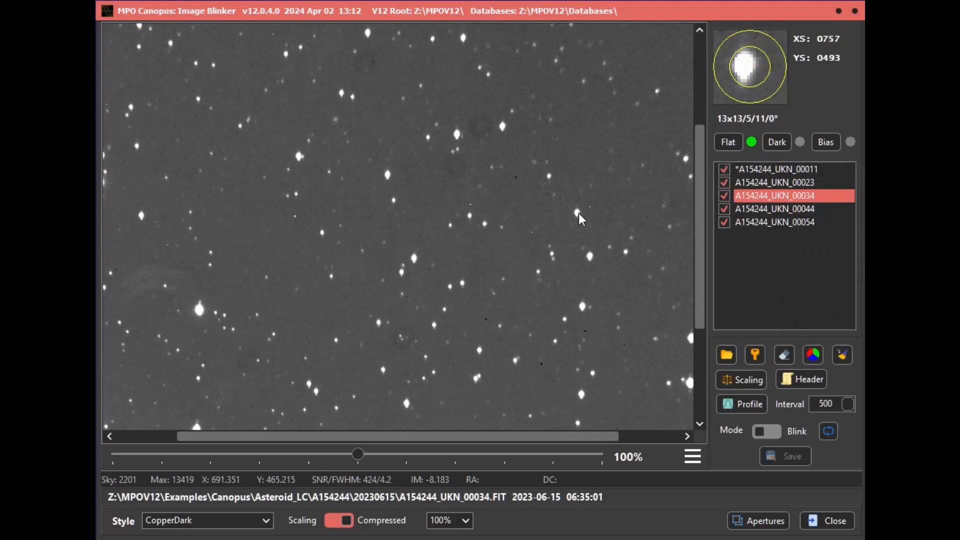
left_click(578, 212)
left_click(759, 353)
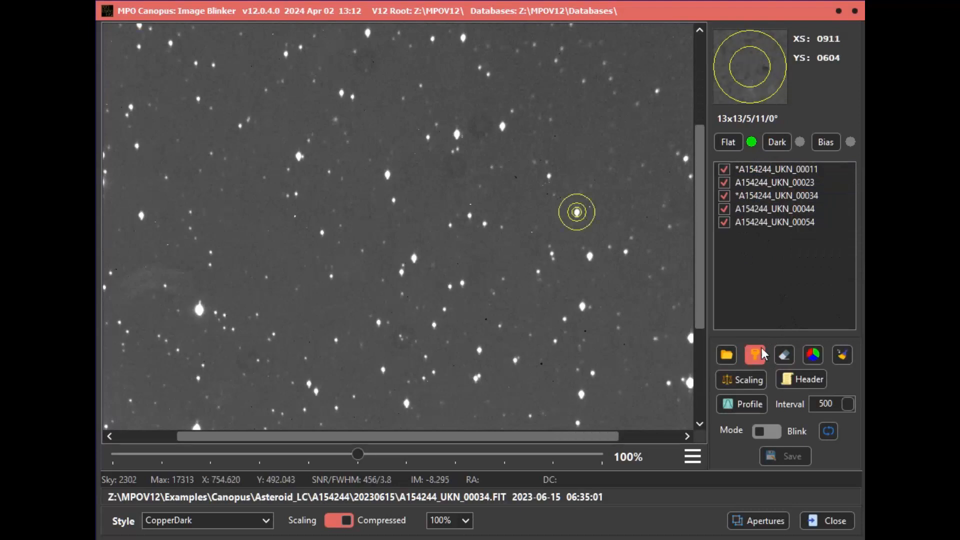
- Display image A154244_UKN_00054, mark the same reference star and record its X/Y position
double_click(764, 222)
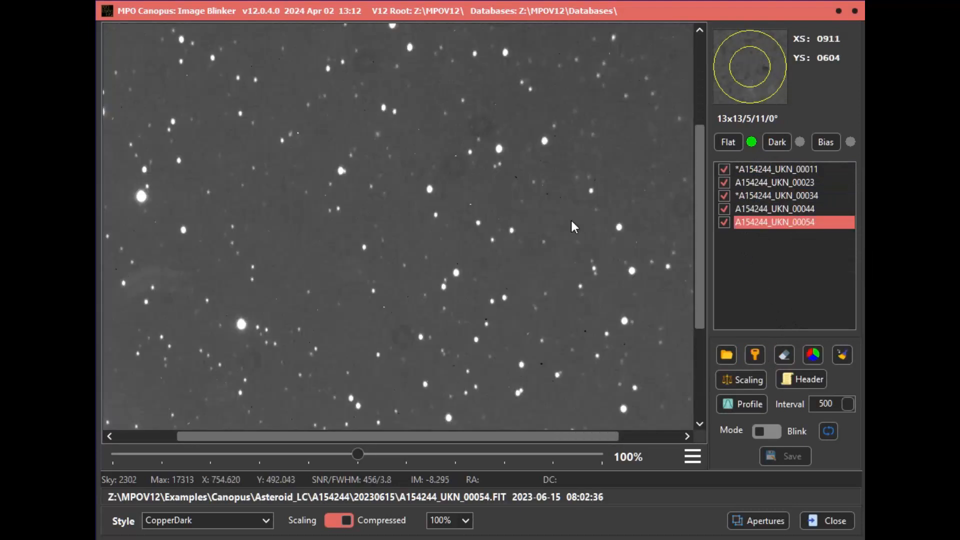
left_click(617, 230)
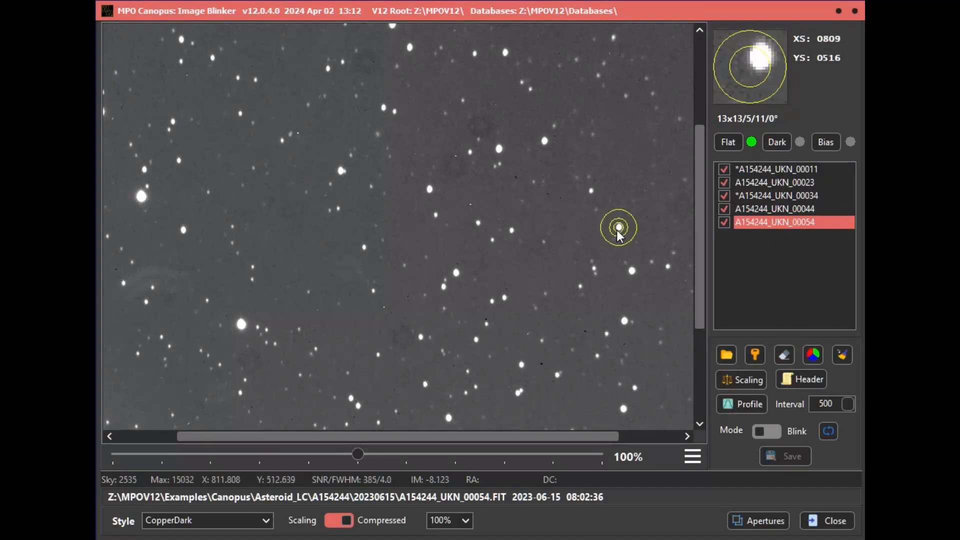
left_click(756, 353)
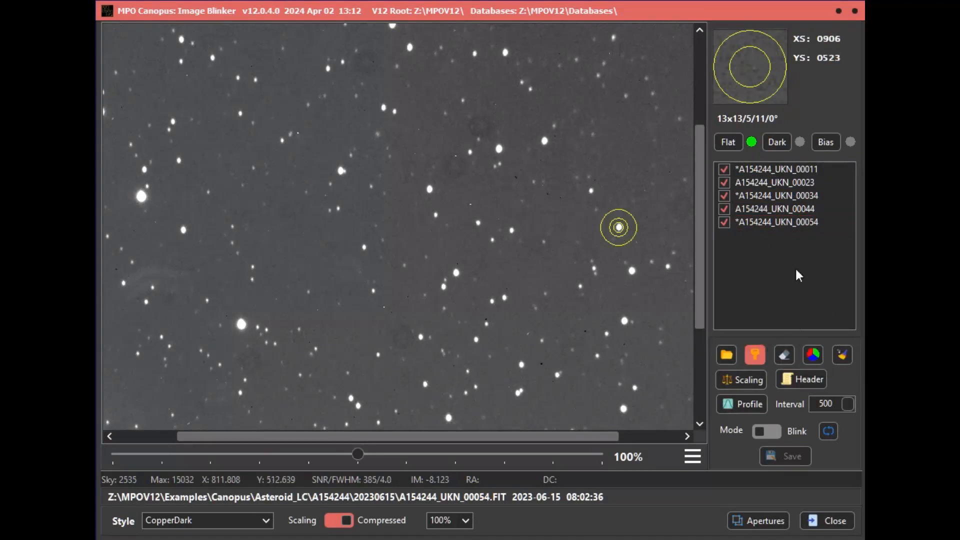
- Combine images A154244_UKN_00011, 00034 and 00054 into an RGB image and display it in Static mode
left_click(815, 168)
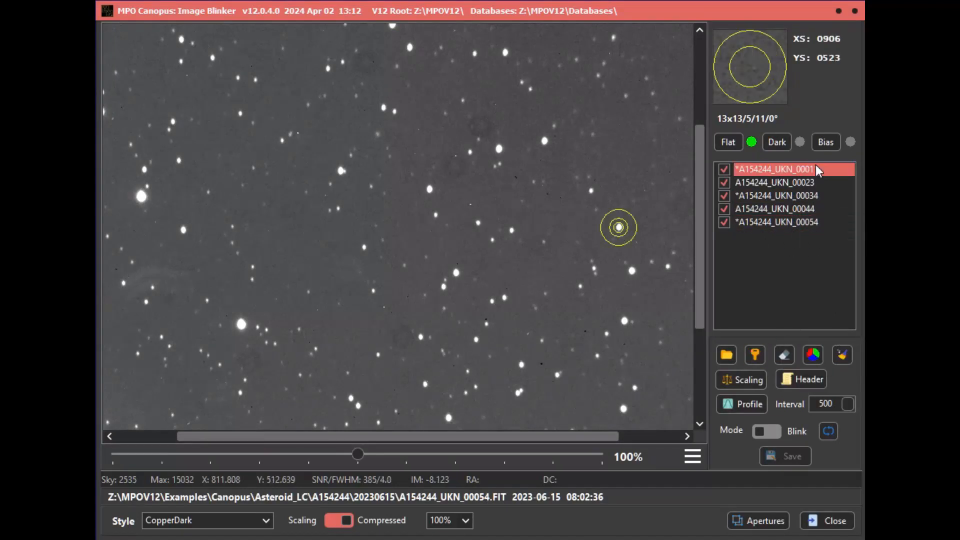
left_click(821, 193, "ctrl")
left_click(817, 220, "ctrl")
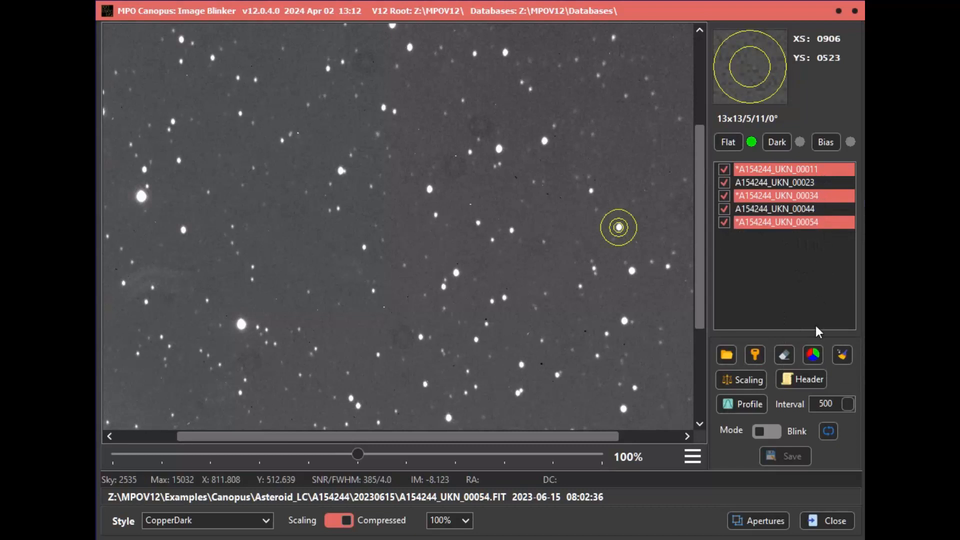
left_click(813, 354)
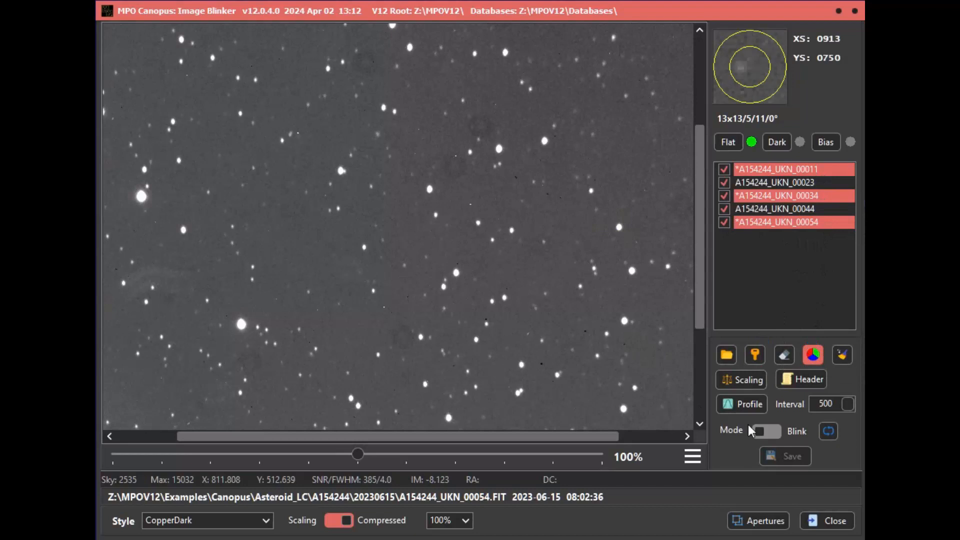
left_click(775, 429)
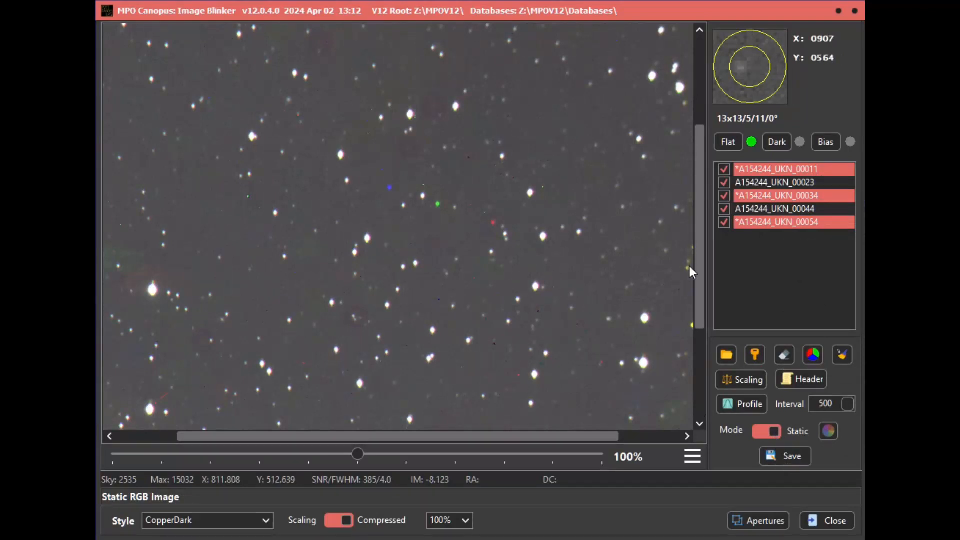
- Save the static RGB image as A1542444_RGB.png in the Images folder, using the existing file's name
mouse_move(699, 277)
left_mouse_down()
mouse_move(695, 191)
mouse_move(710, 307)
mouse_move(704, 264)
left_mouse_up()
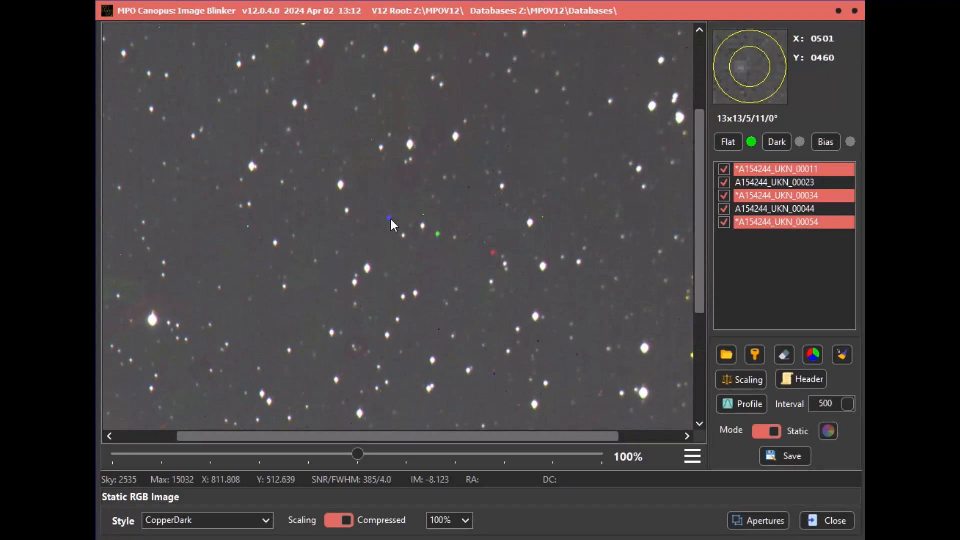
left_click(806, 457)
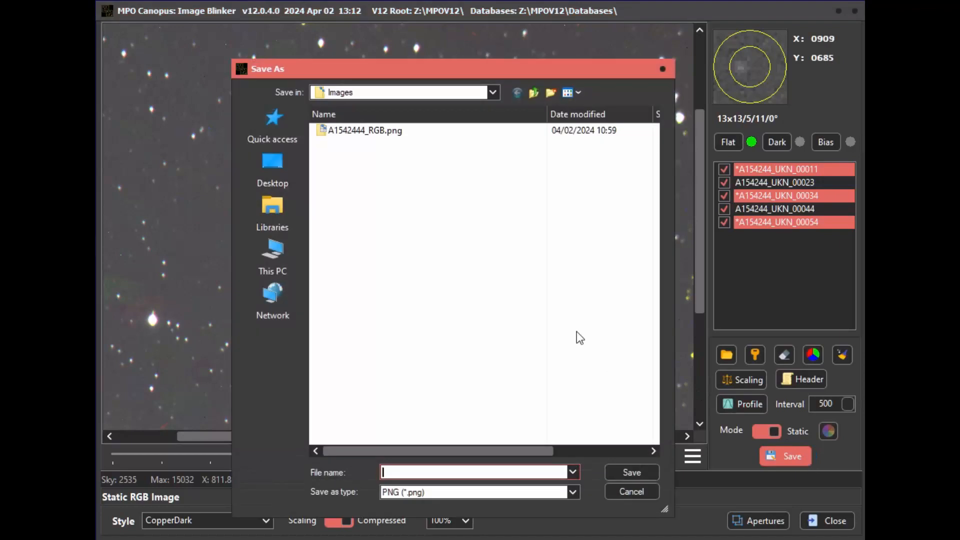
left_click(396, 135)
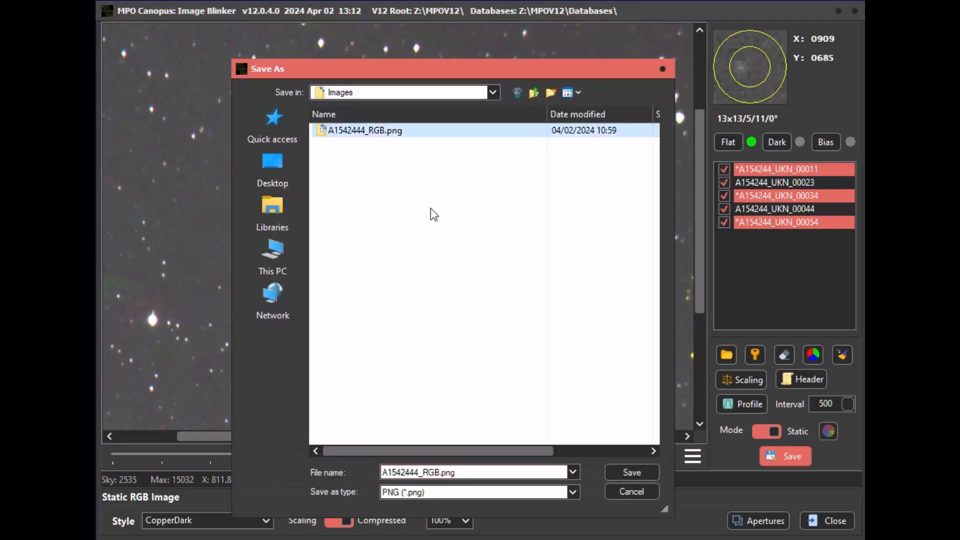
left_click(638, 470)
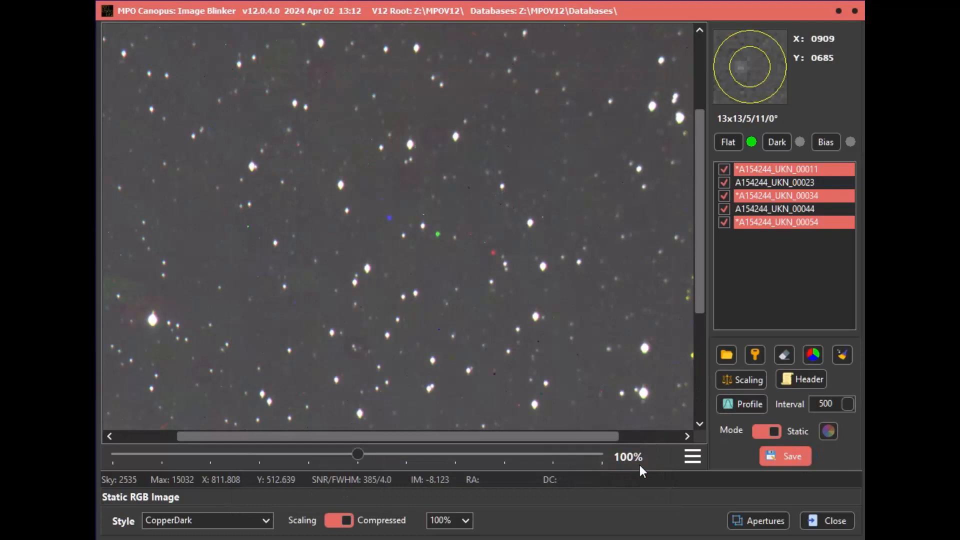